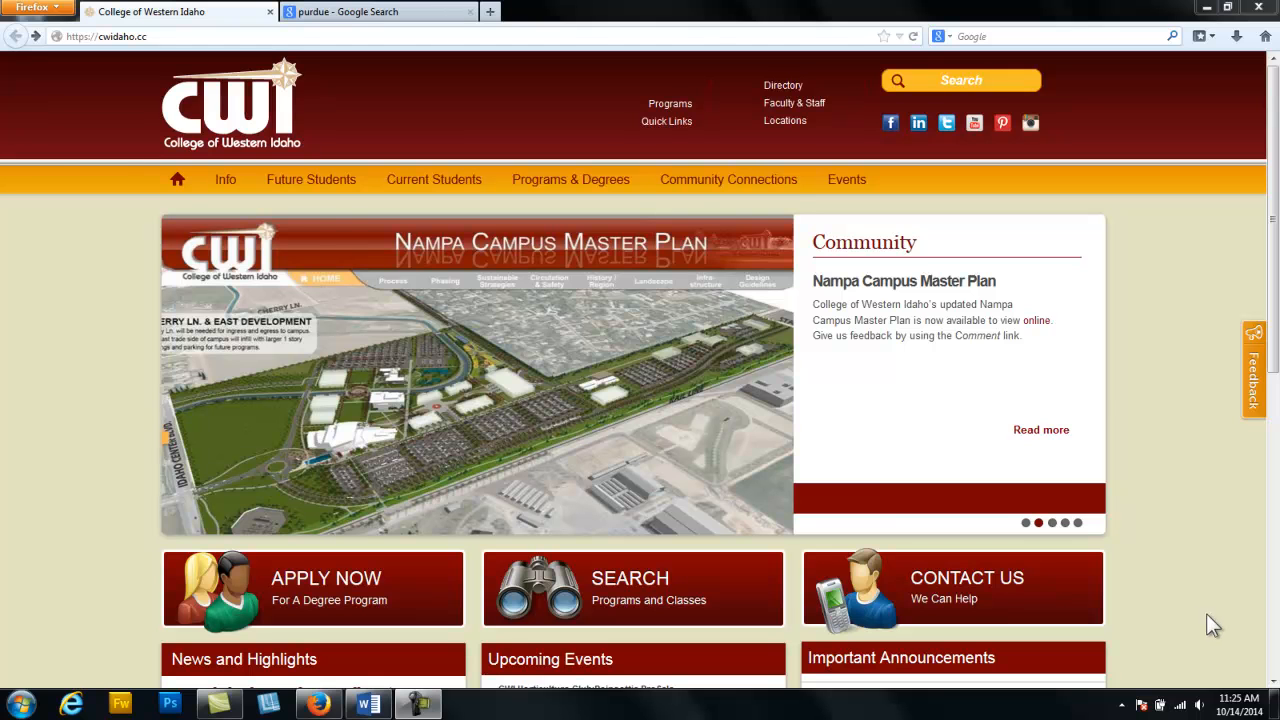
- Open the Writing Center page from the college's Tutoring Services page, and view the Purdue search results
mouse_move(422, 180)
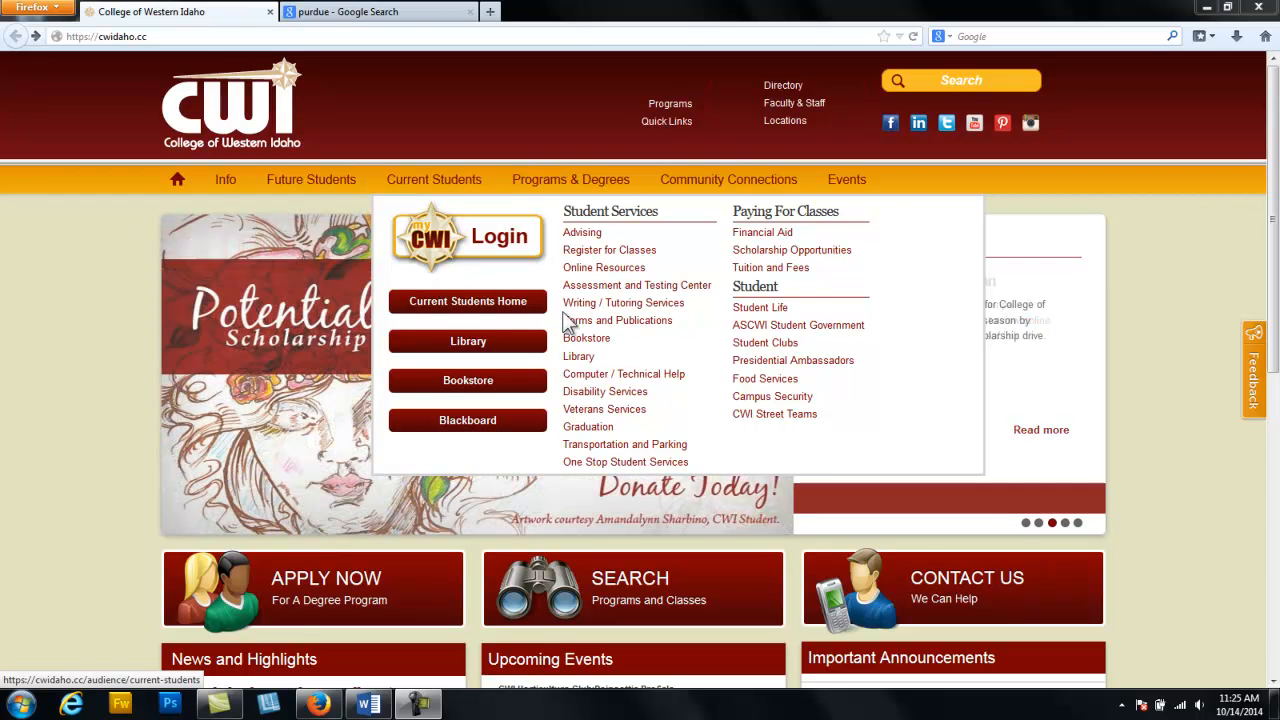
left_click(610, 306)
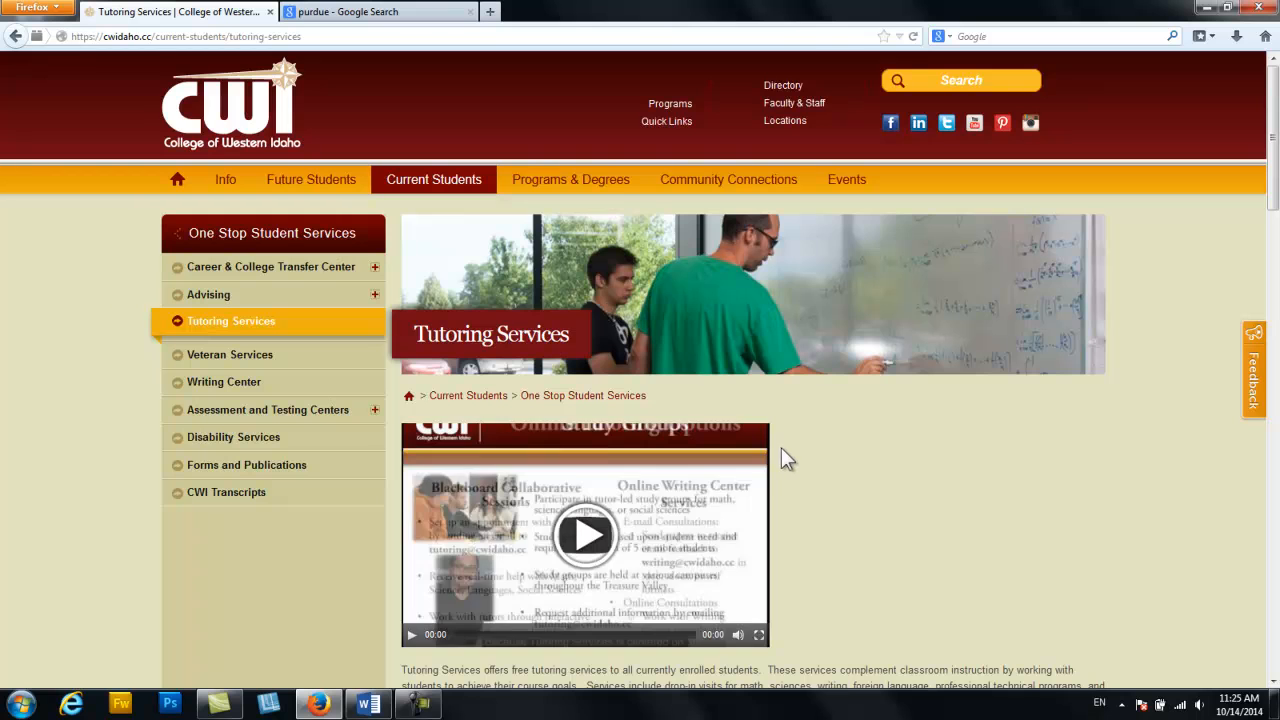
scroll(782, 447, "down", 10)
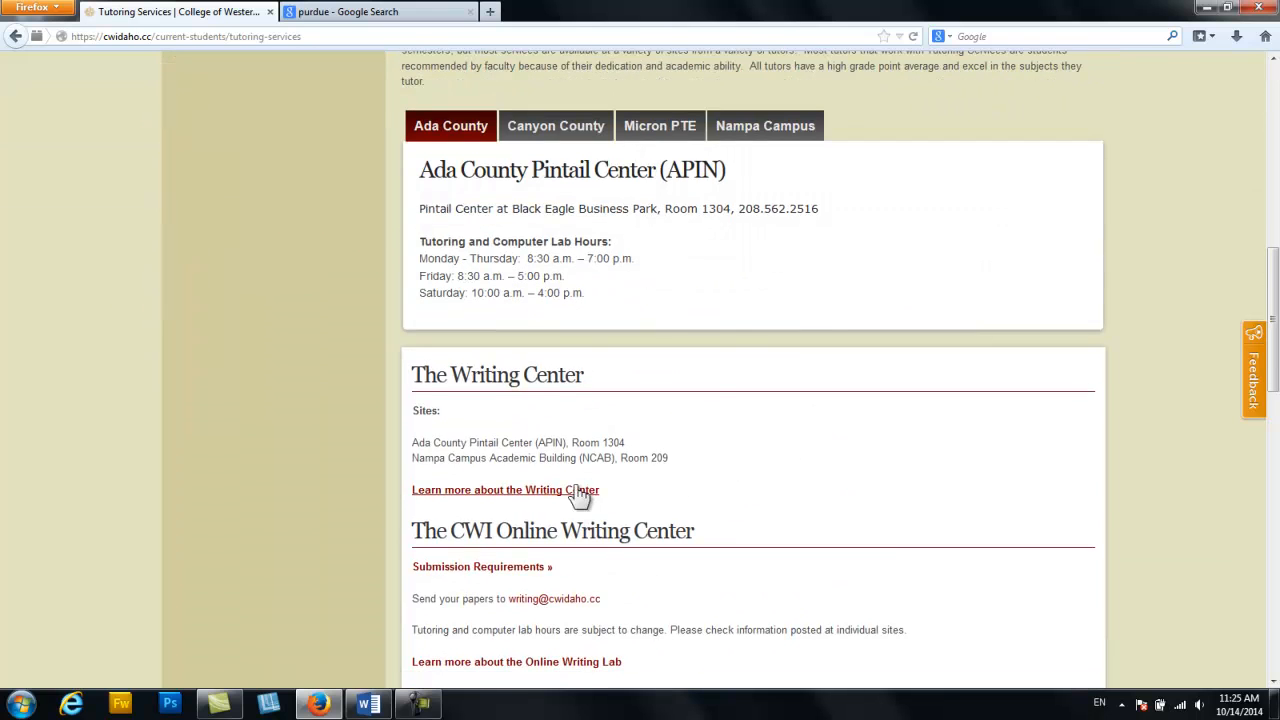
left_click(522, 492)
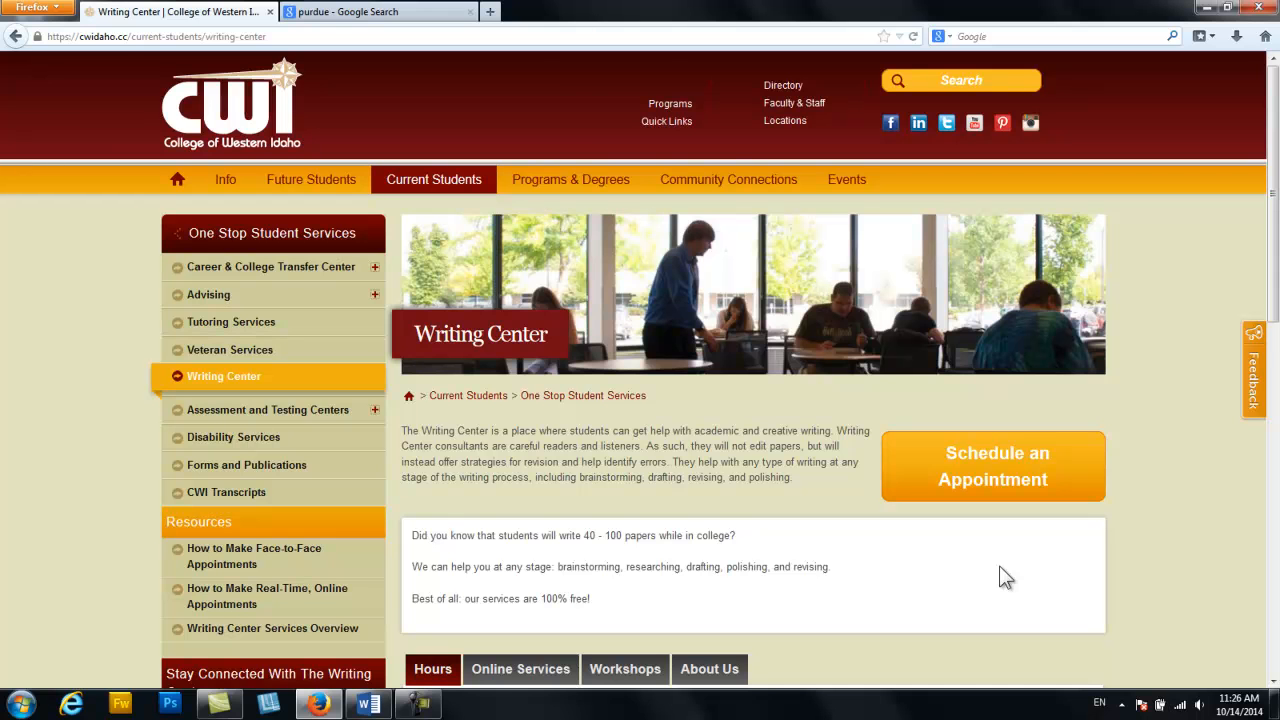
left_click(434, 18)
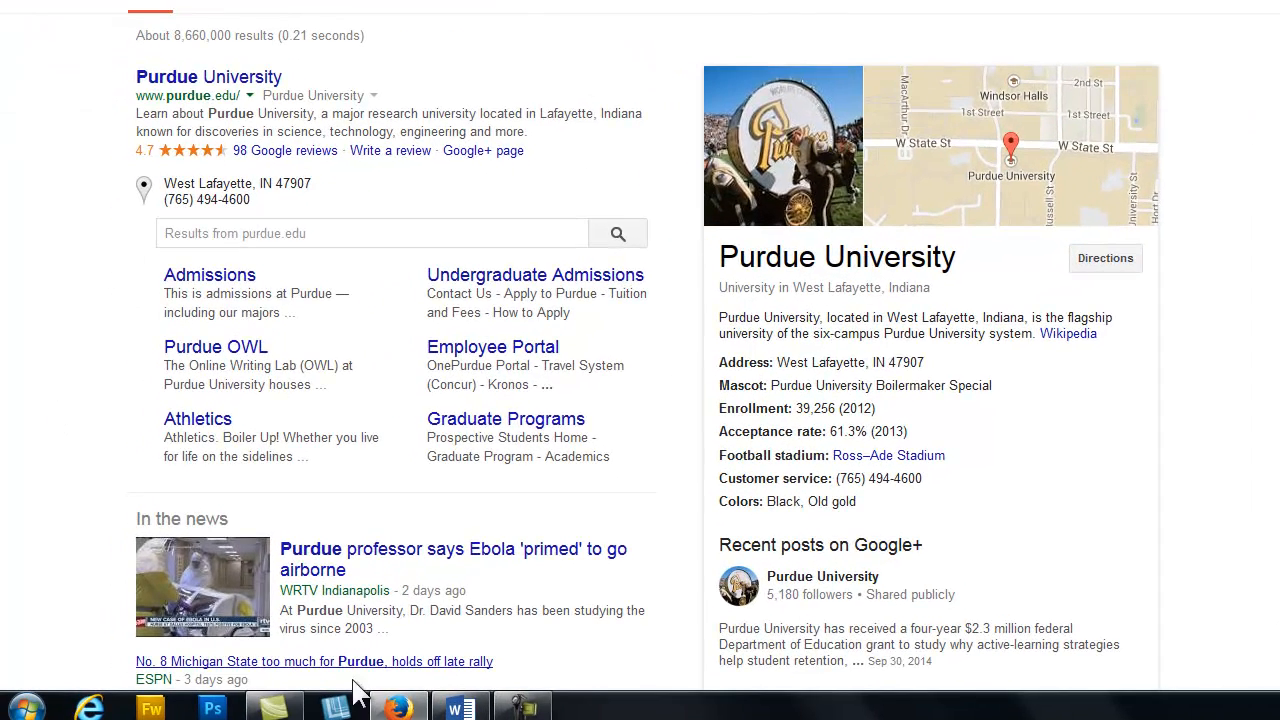
- Switch to the blank Word document and set its font to Times New Roman, size 12
left_click(478, 710)
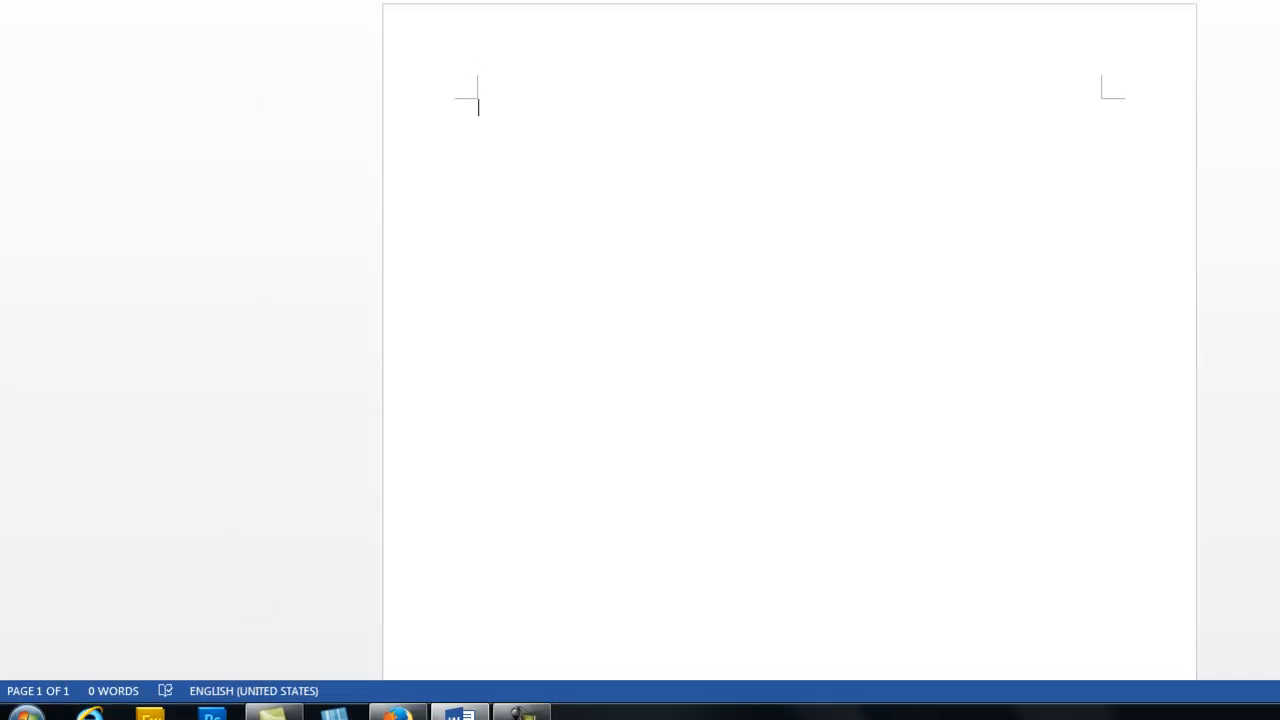
left_click(242, 33)
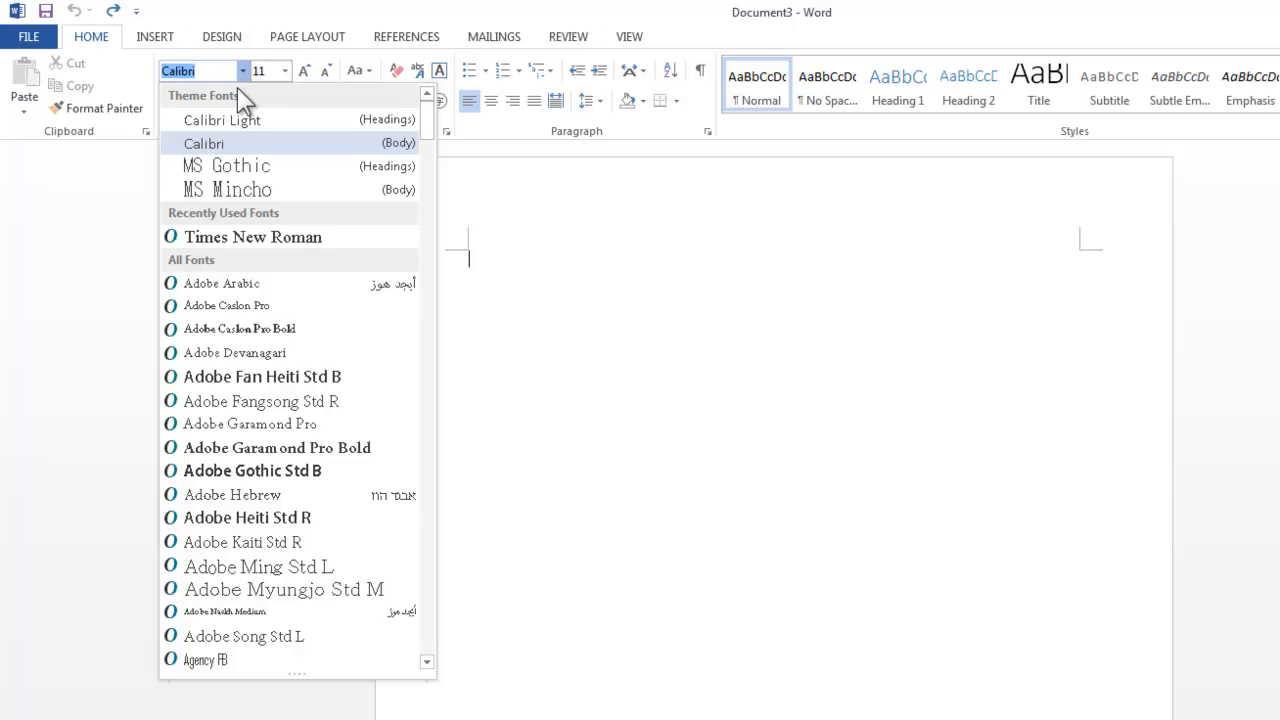
left_click(230, 240)
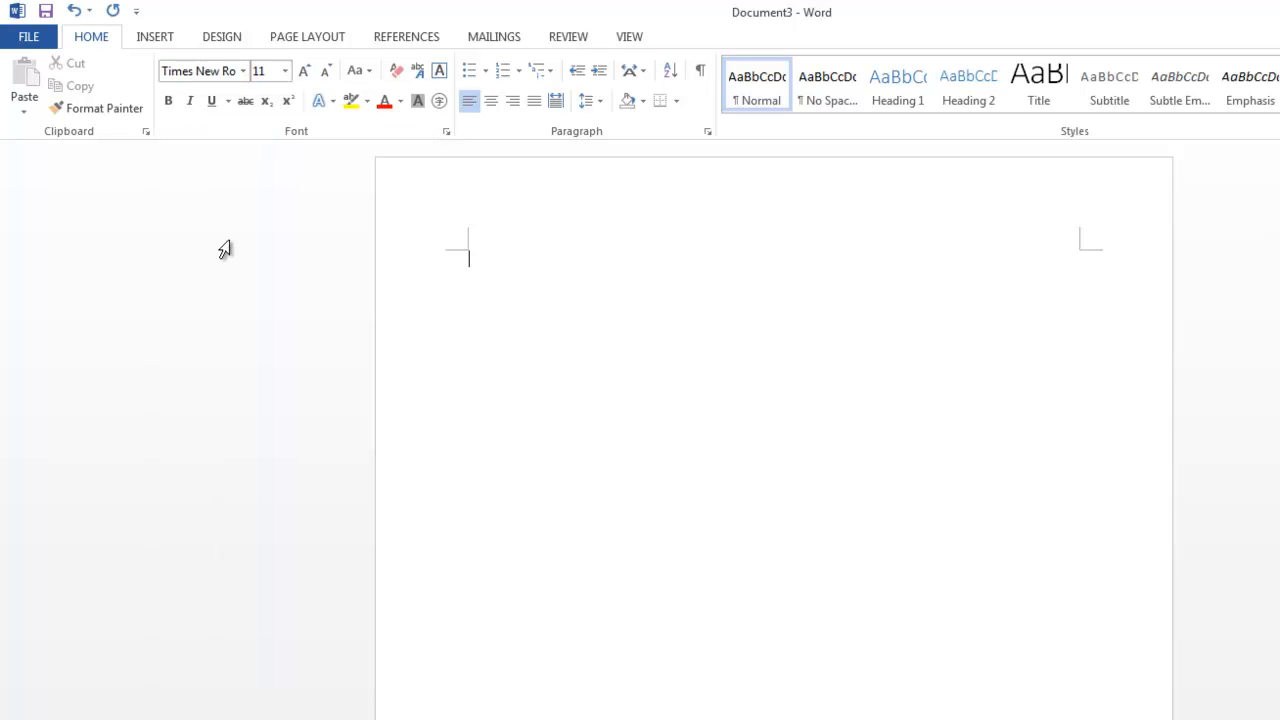
left_click(284, 71)
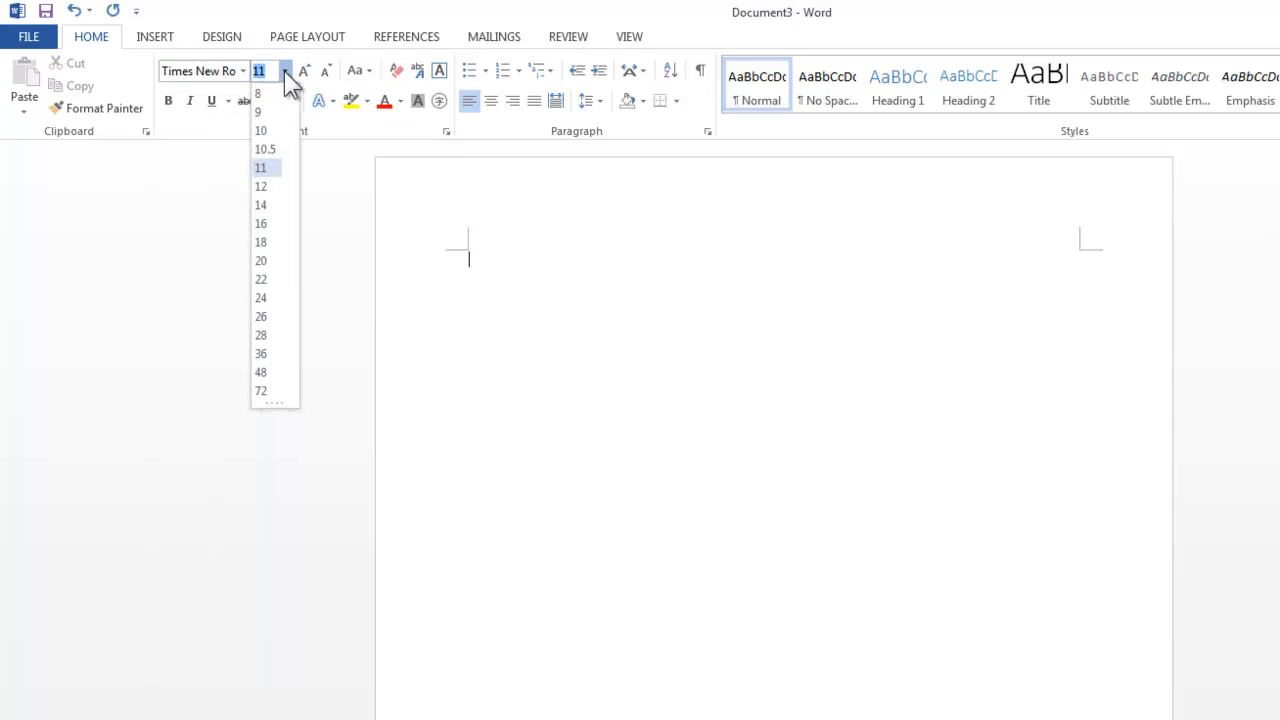
left_click(262, 187)
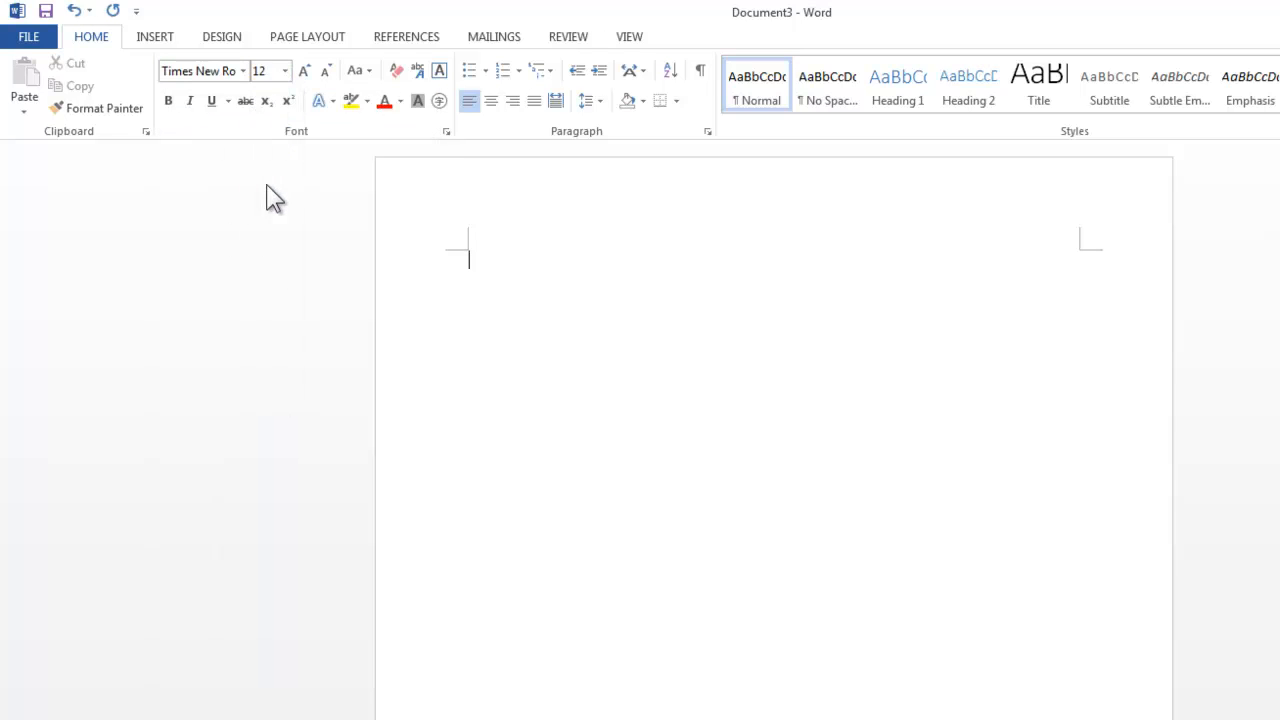
- Set the paragraph line spacing to Double and turn on "Don't add space between paragraphs of the same style"
left_click(708, 132)
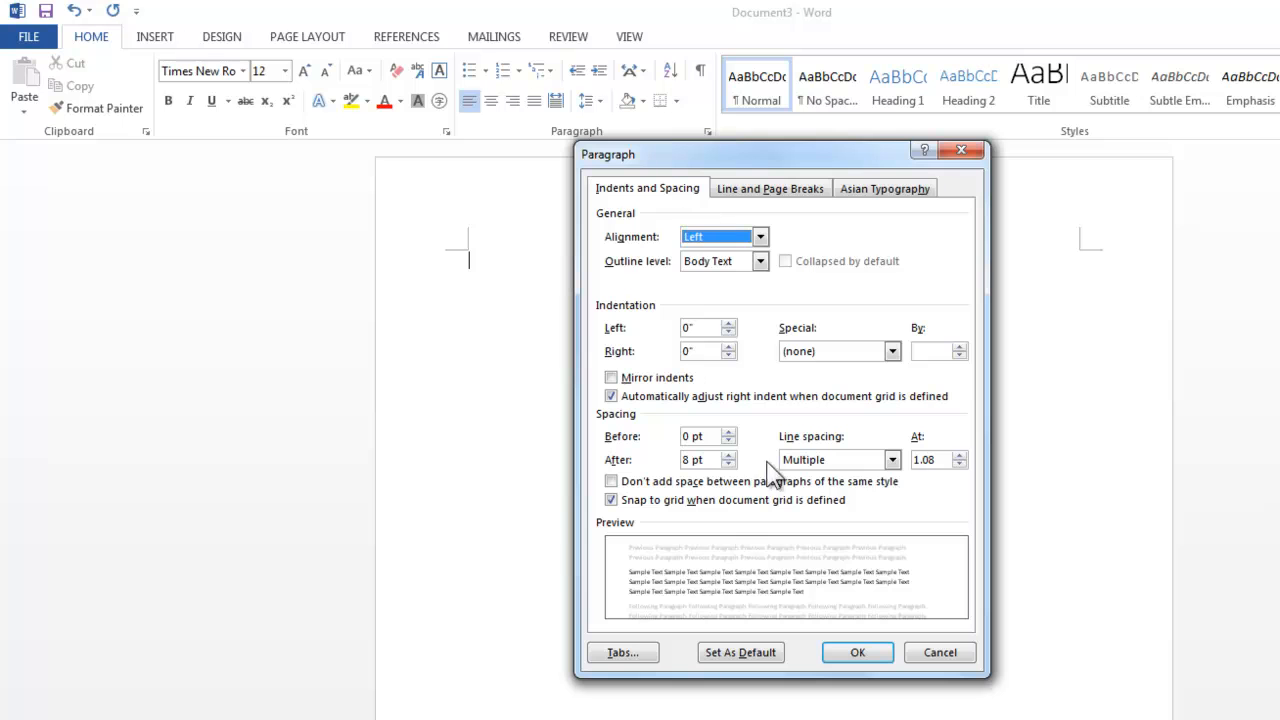
left_click(892, 459)
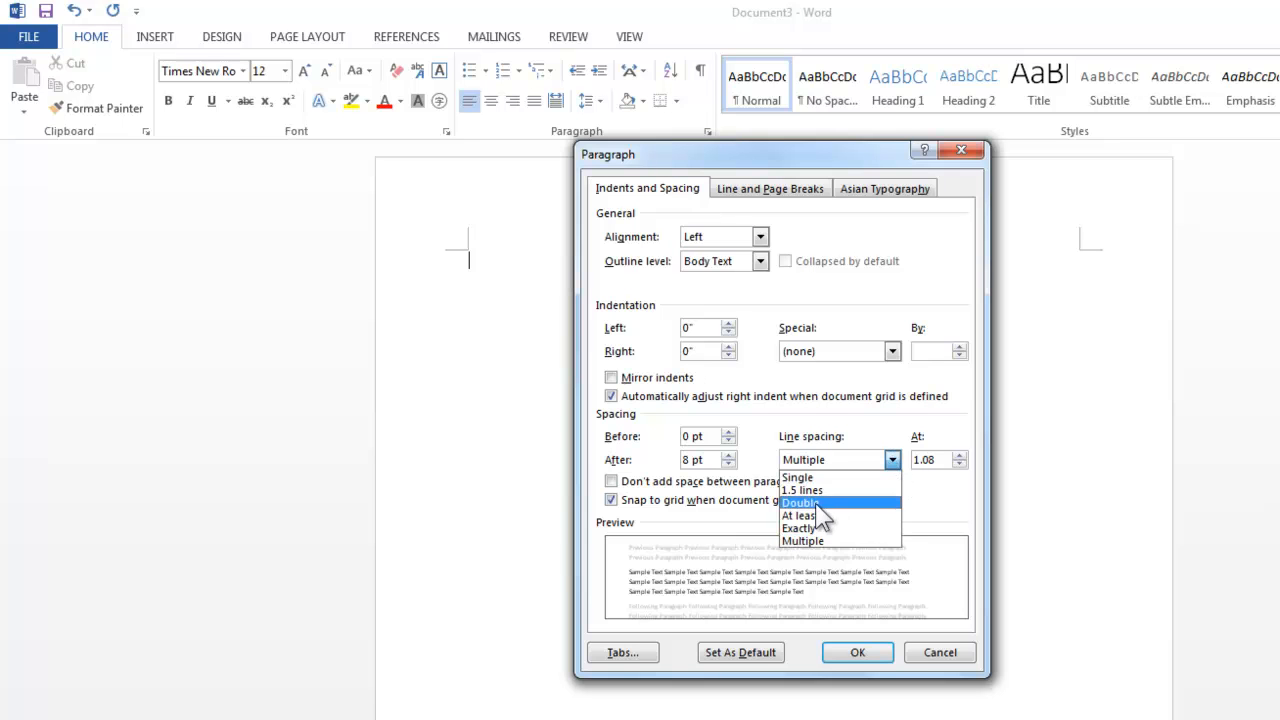
left_click(857, 503)
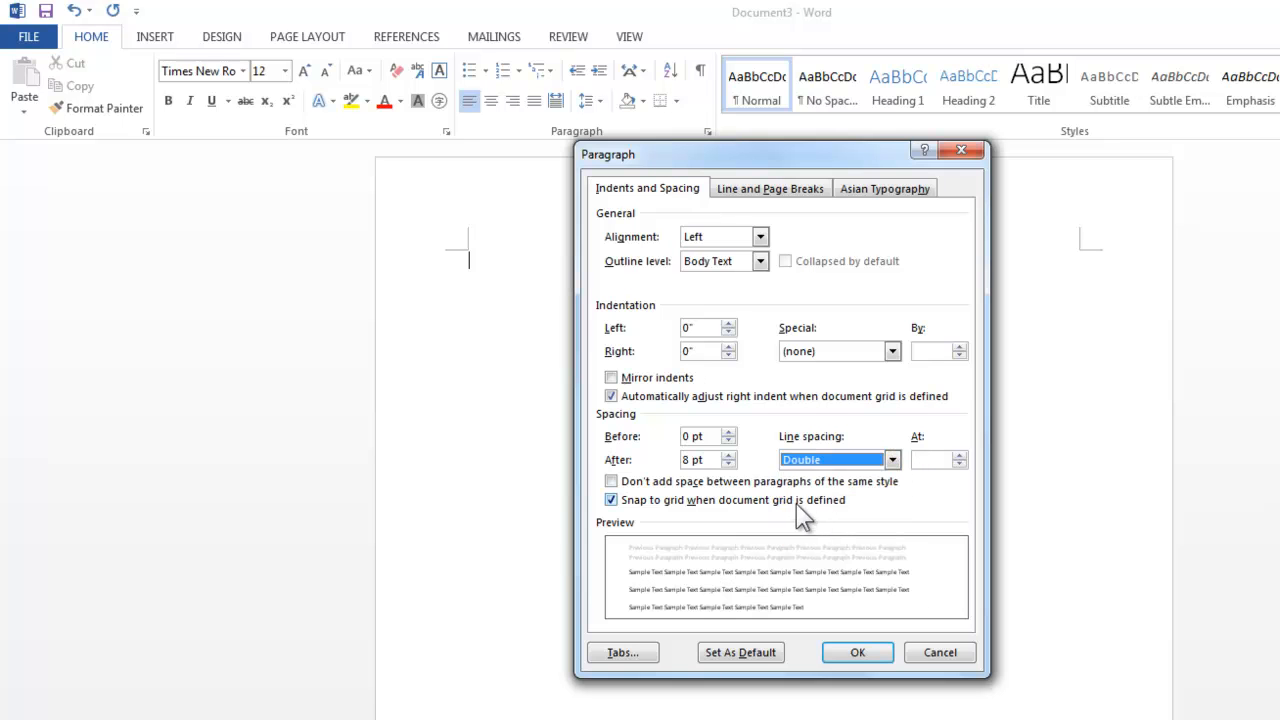
left_click(611, 482)
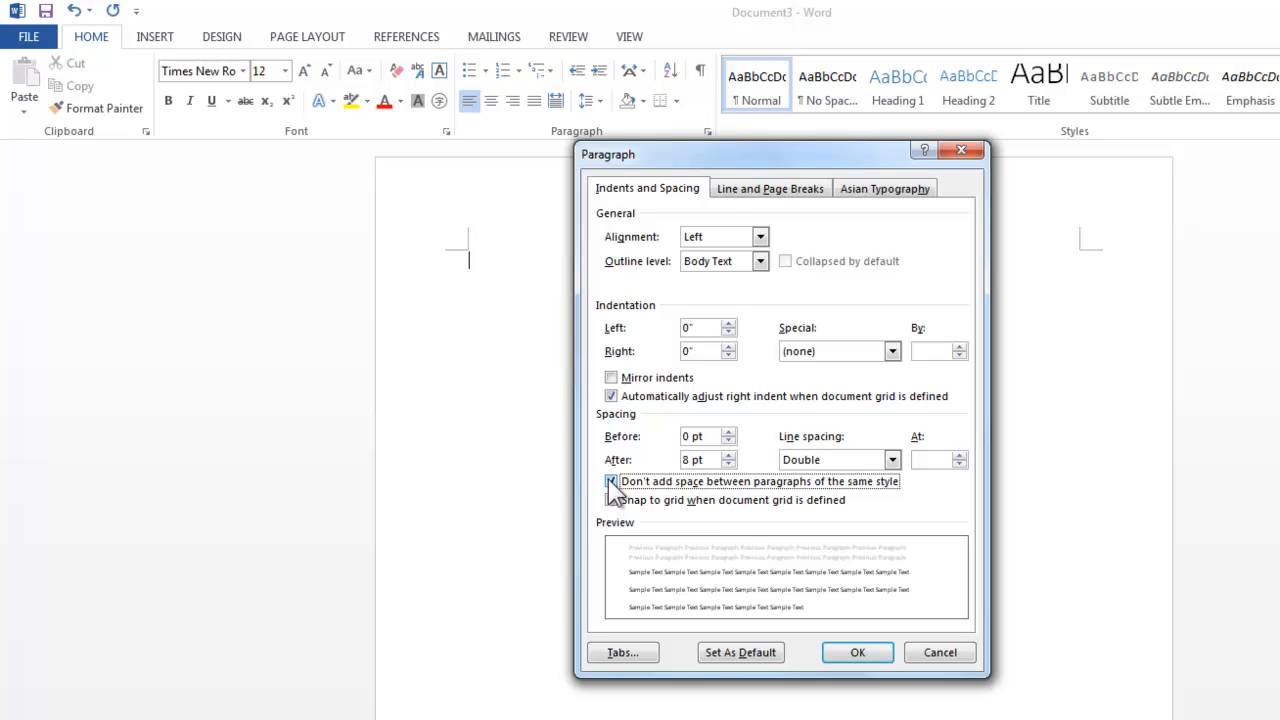
left_click(859, 655)
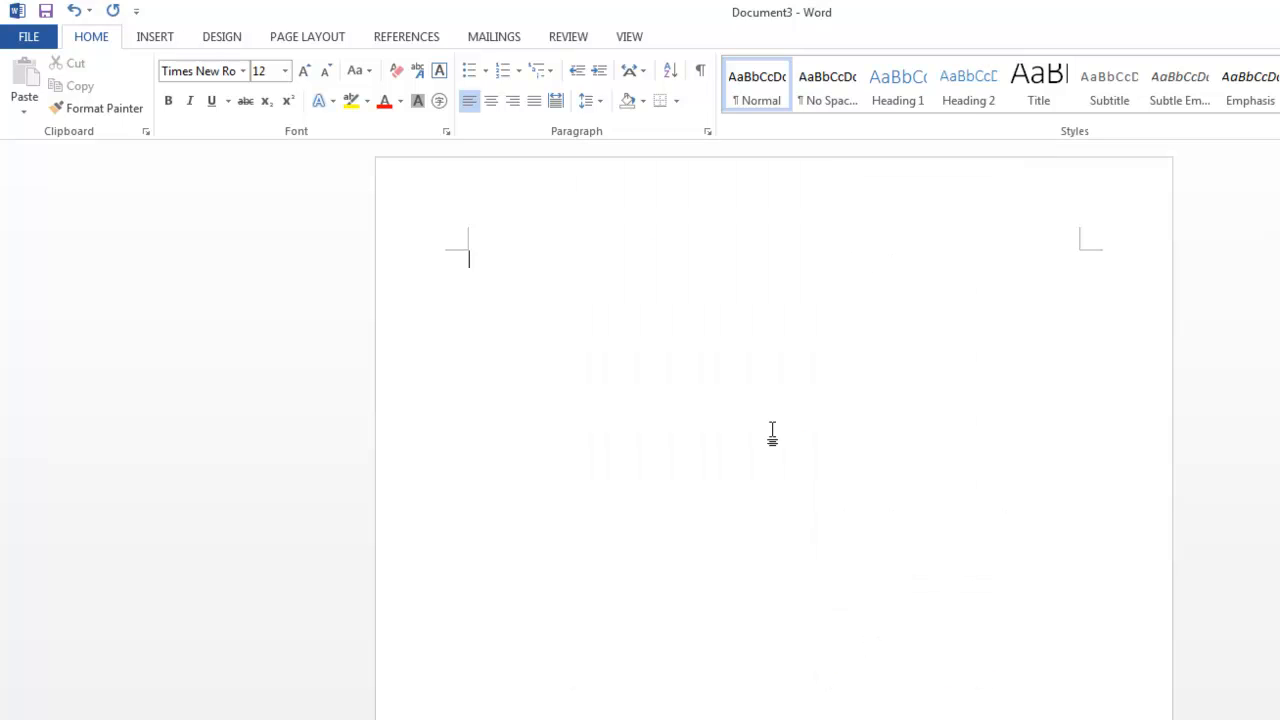
- Apply the Normal page margins of 1" on all sides
left_click(328, 44)
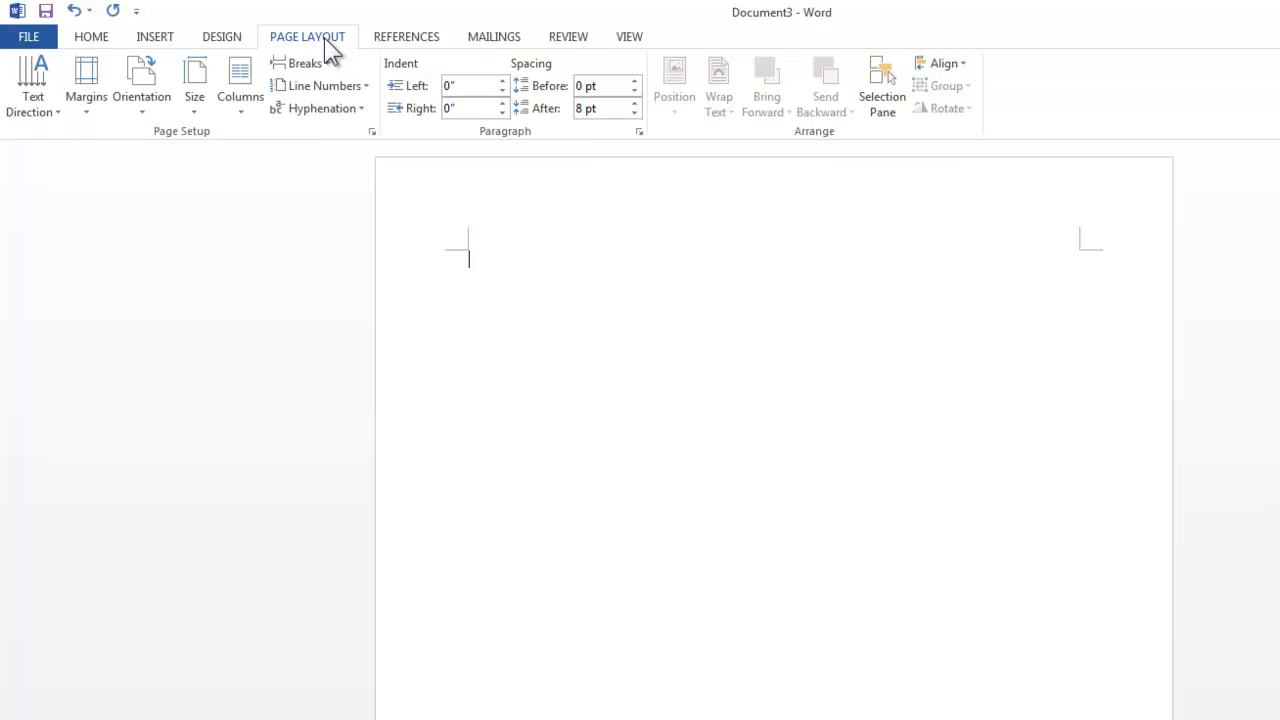
left_click(86, 110)
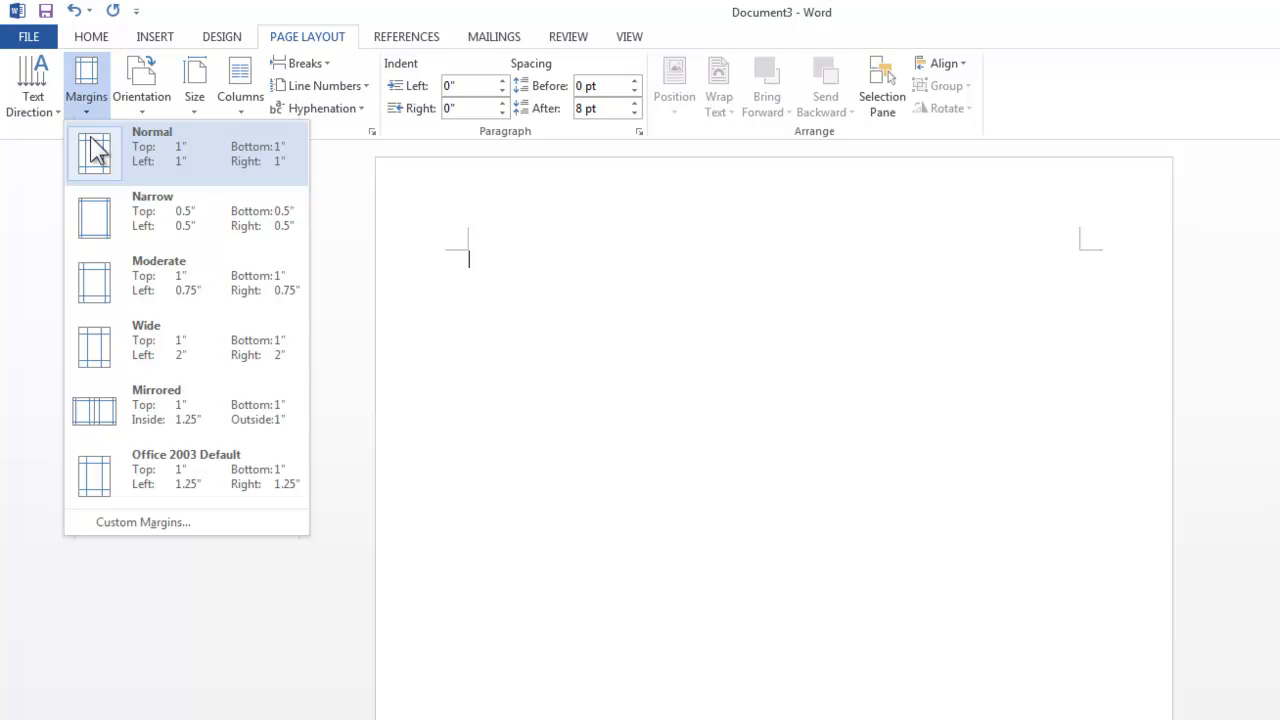
left_click(91, 138)
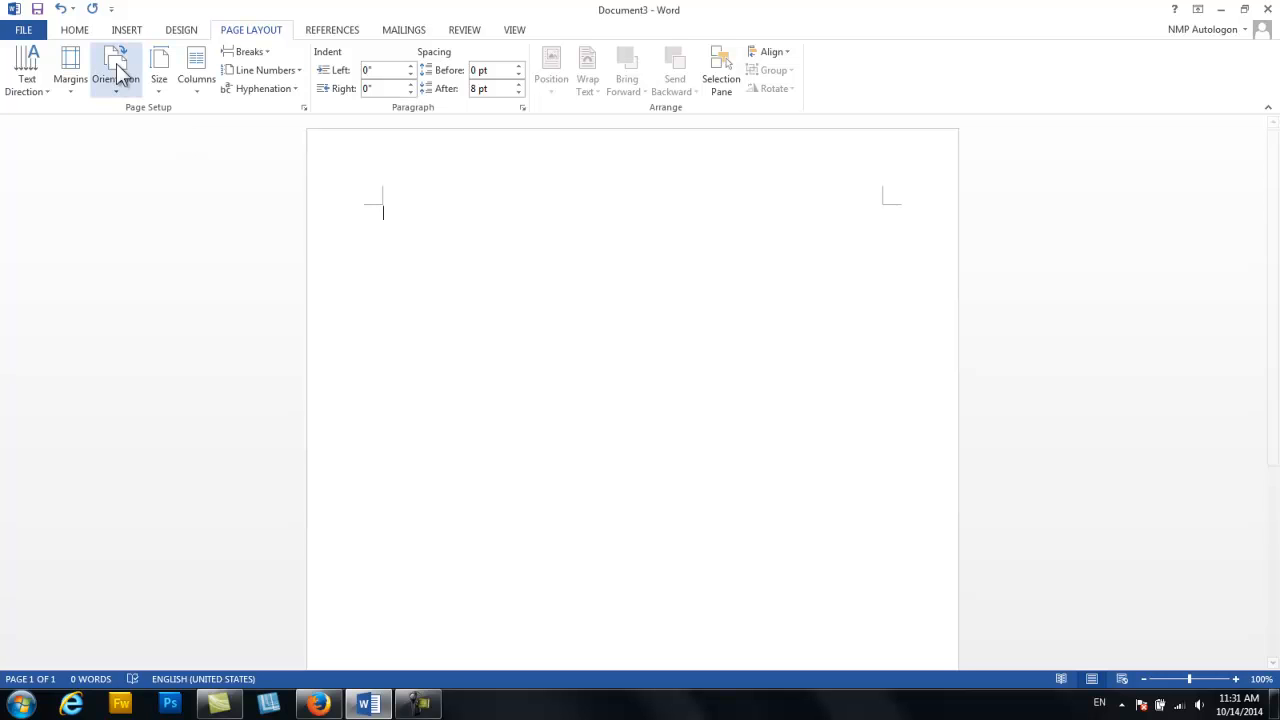
- Insert a page number at the top of the page using the Plain Number 3 style
left_click(139, 29)
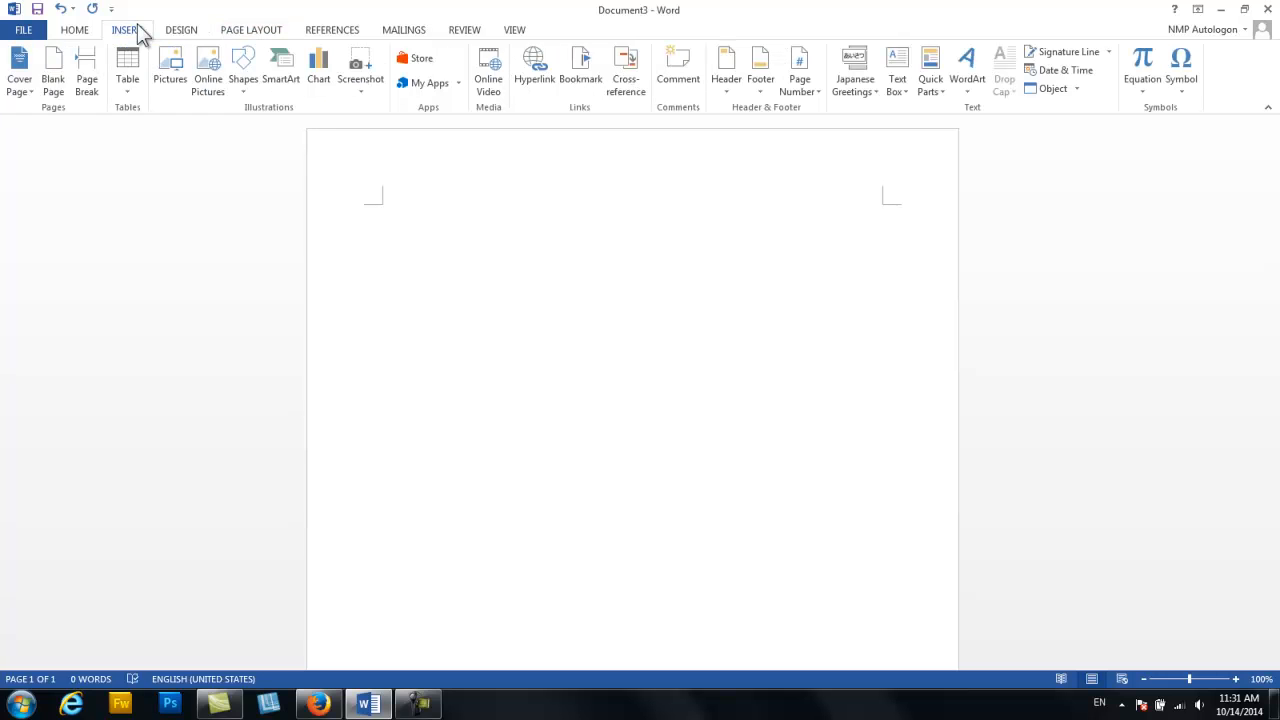
left_click(816, 95)
mouse_move(821, 110)
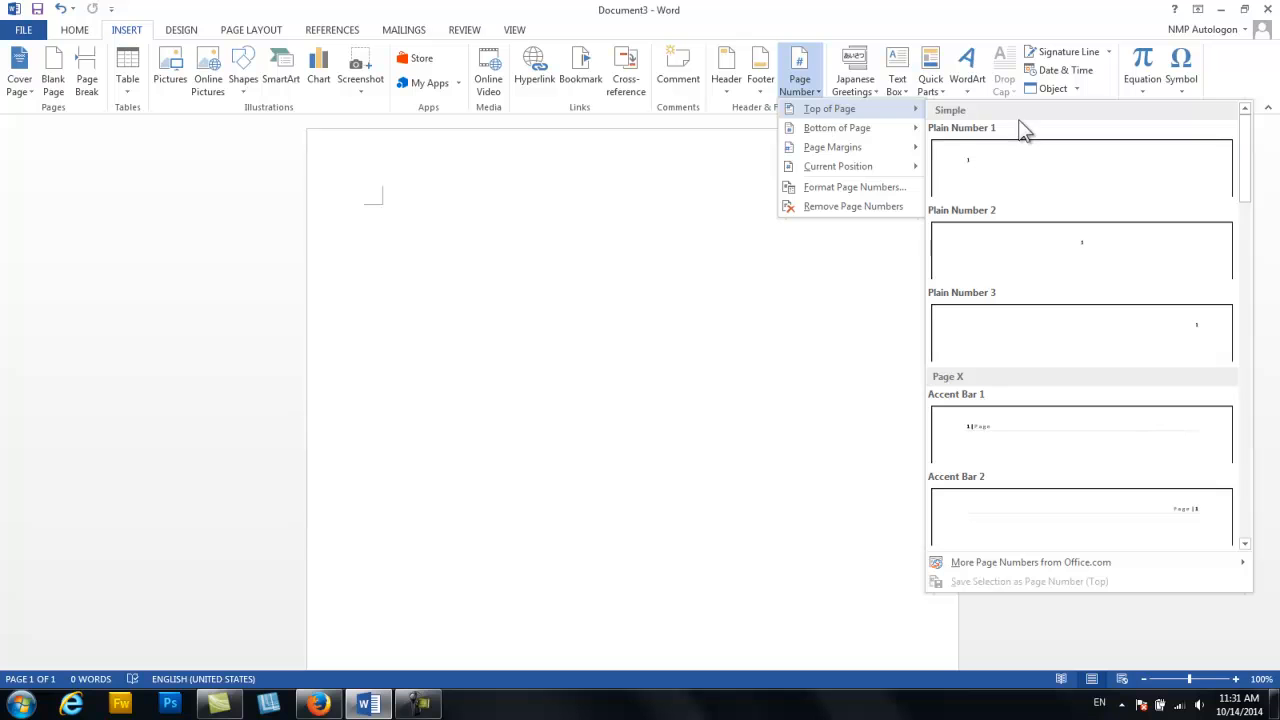
left_click(1125, 345)
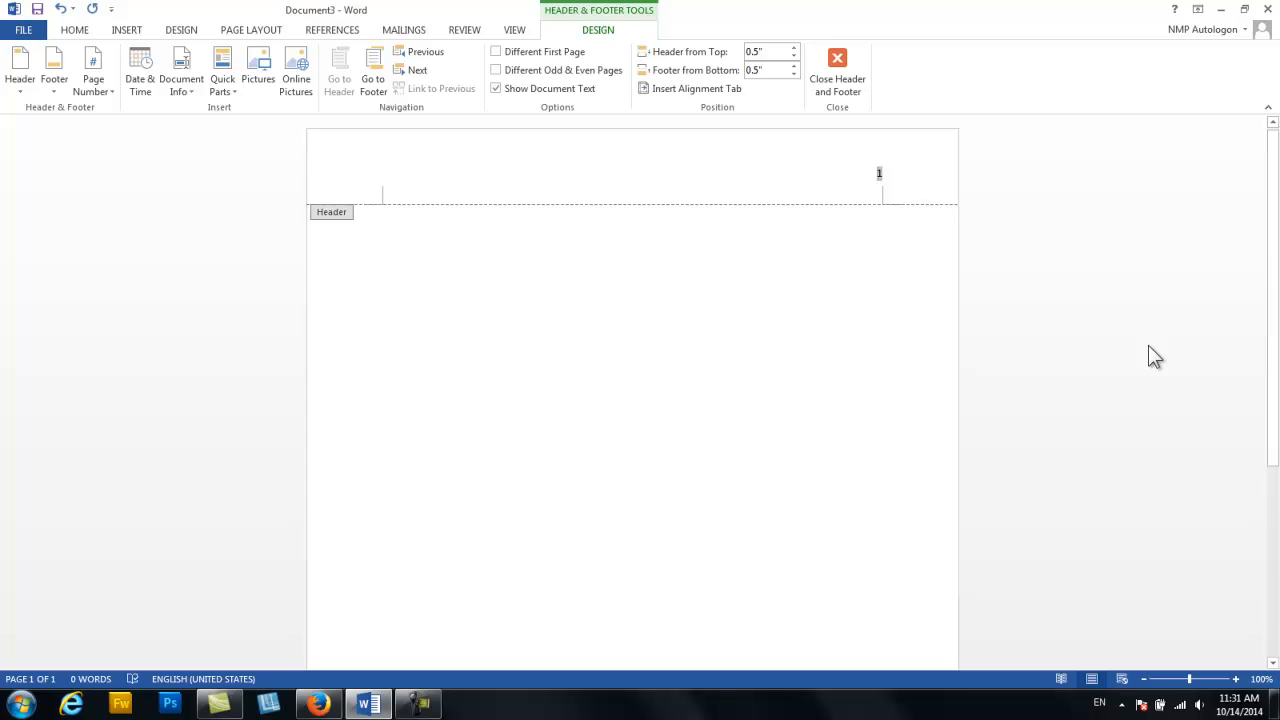
- Add "TITLE ABBR" at the header's left margin, keeping the page number at the right margin
type("TITLE ABBR")
key("Tab")
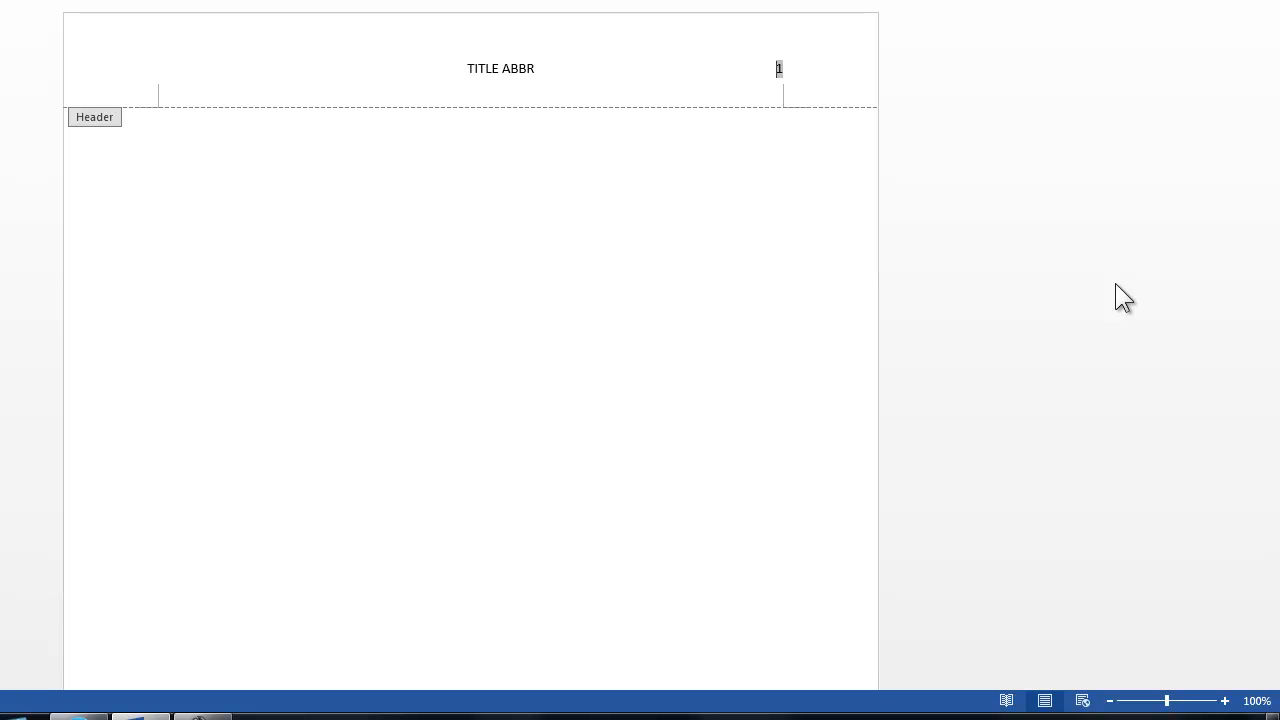
key("BackSpace")
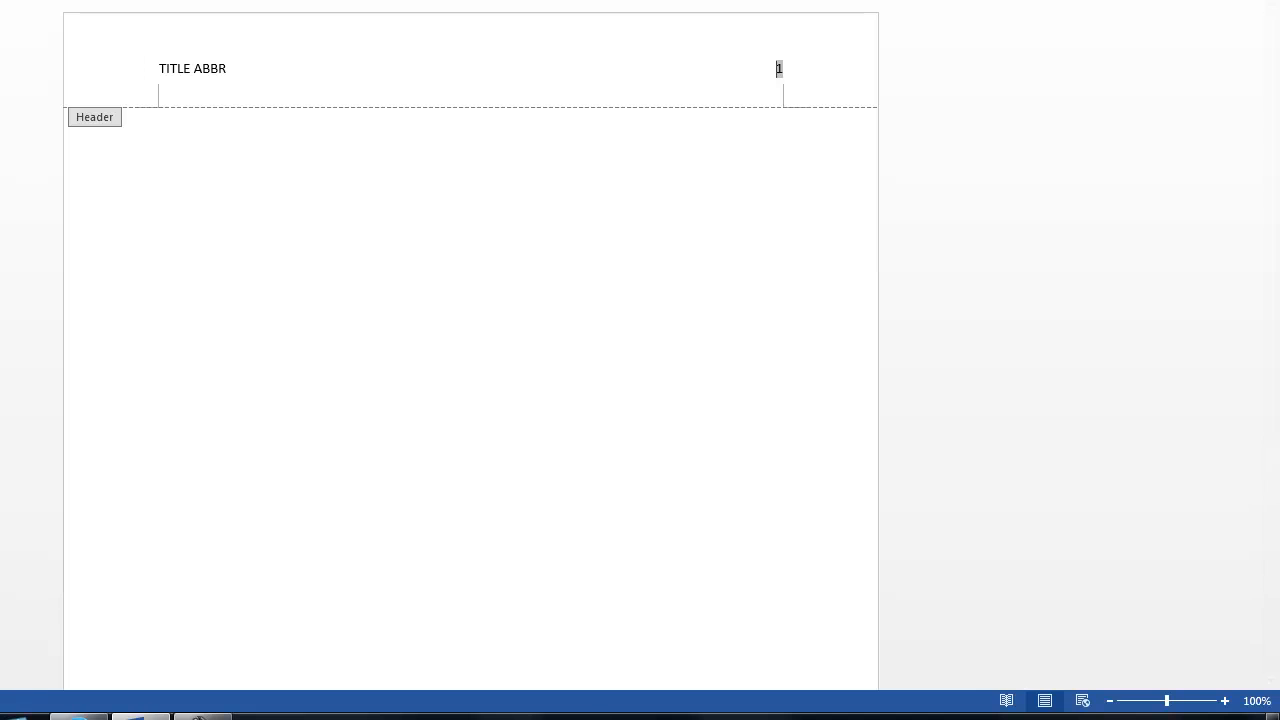
- Format the whole header line, including the page number, in Times New Roman size 12
left_click(0, 37)
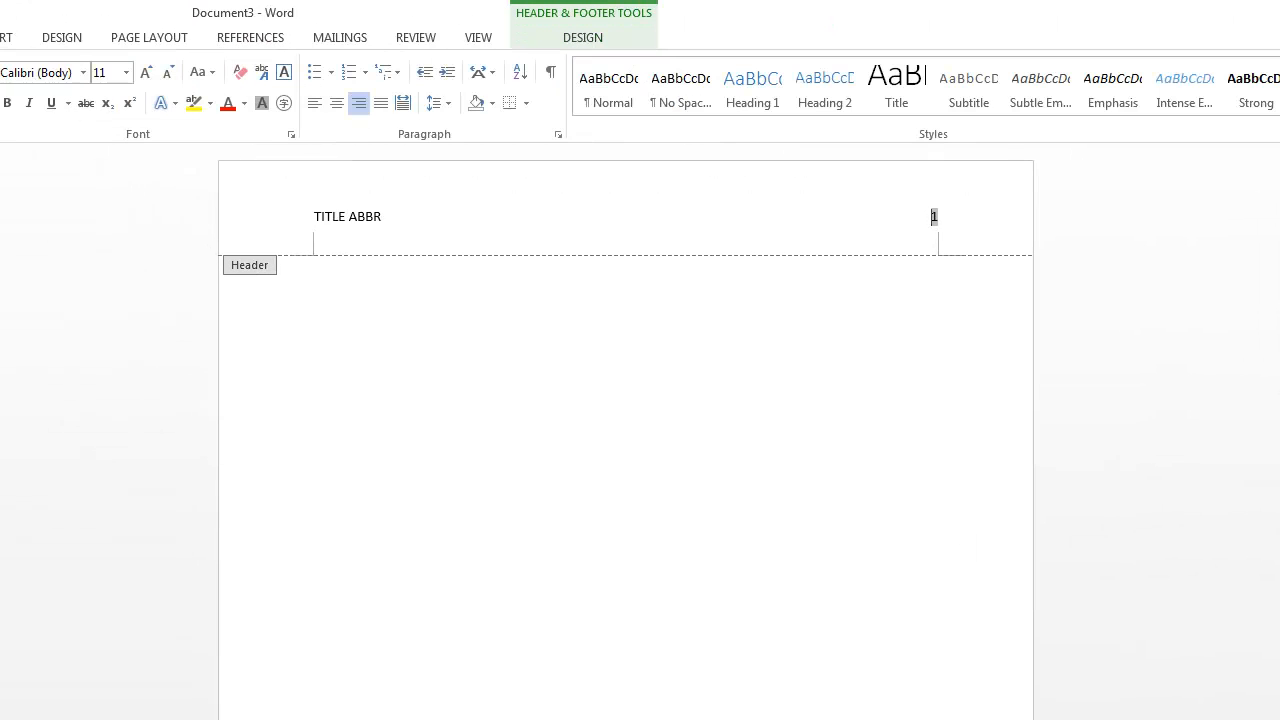
left_click_drag(313, 216, 1011, 216)
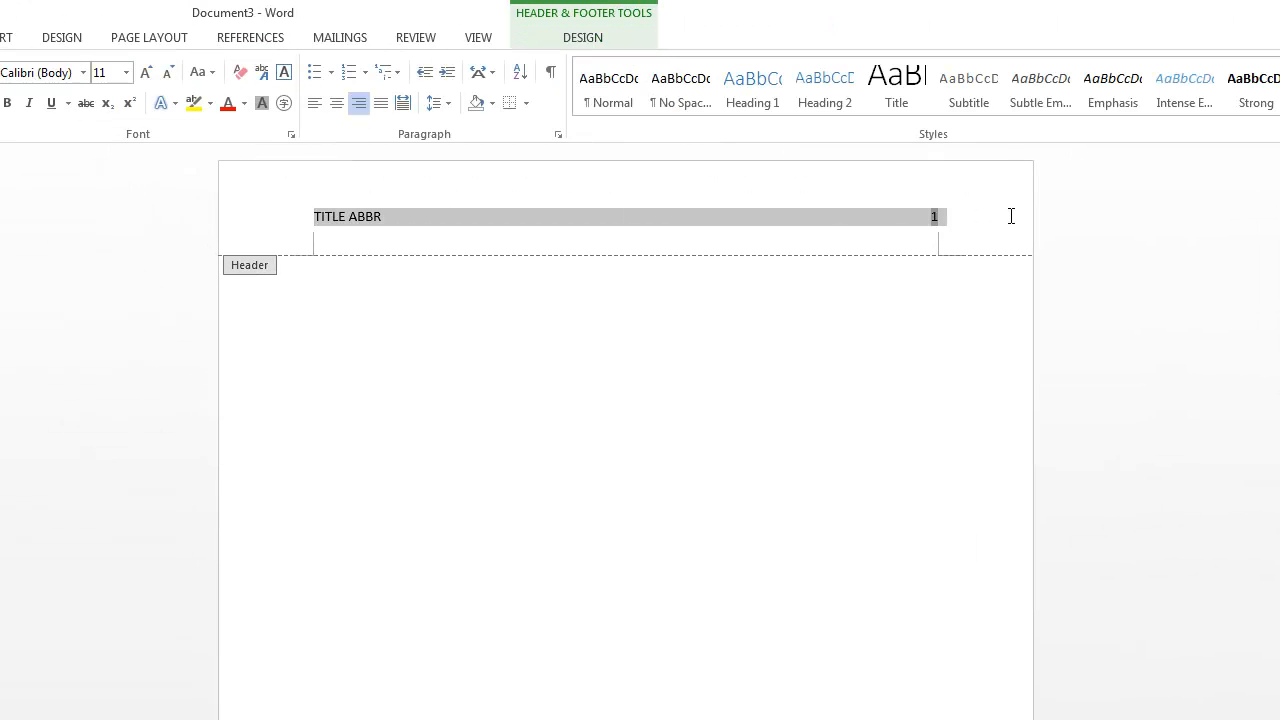
left_click(82, 73)
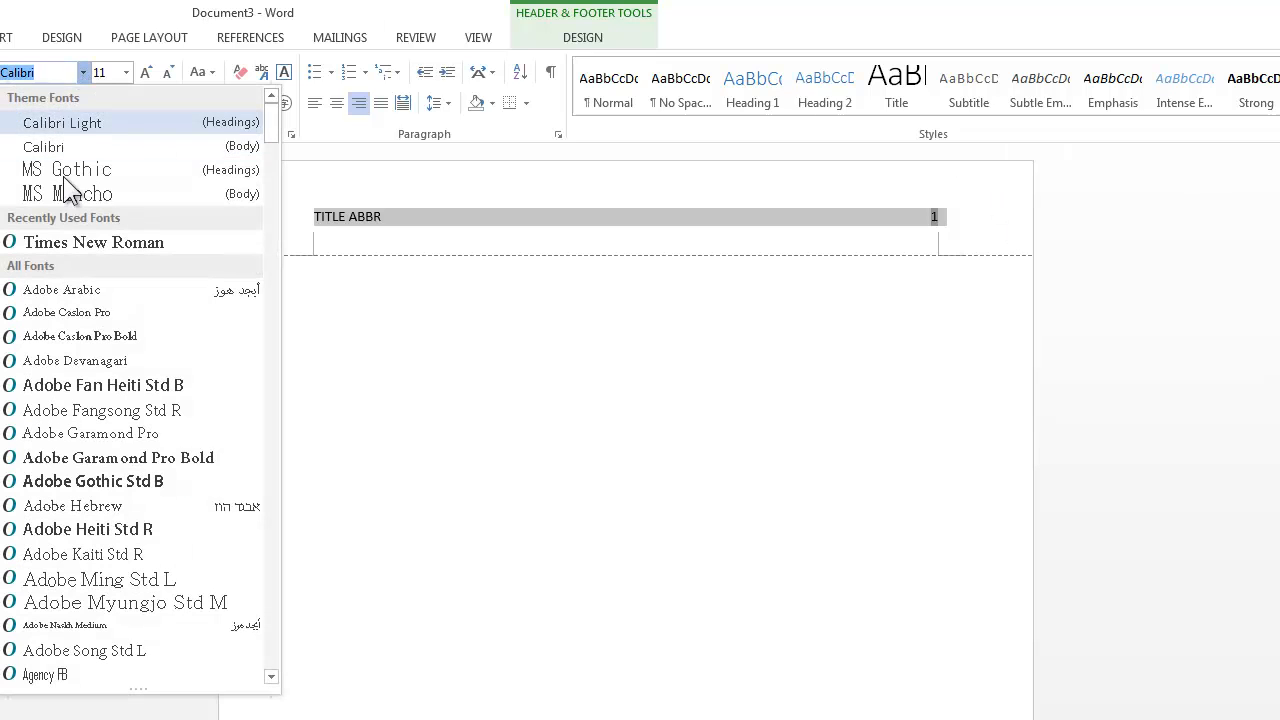
left_click(74, 244)
left_click(127, 73)
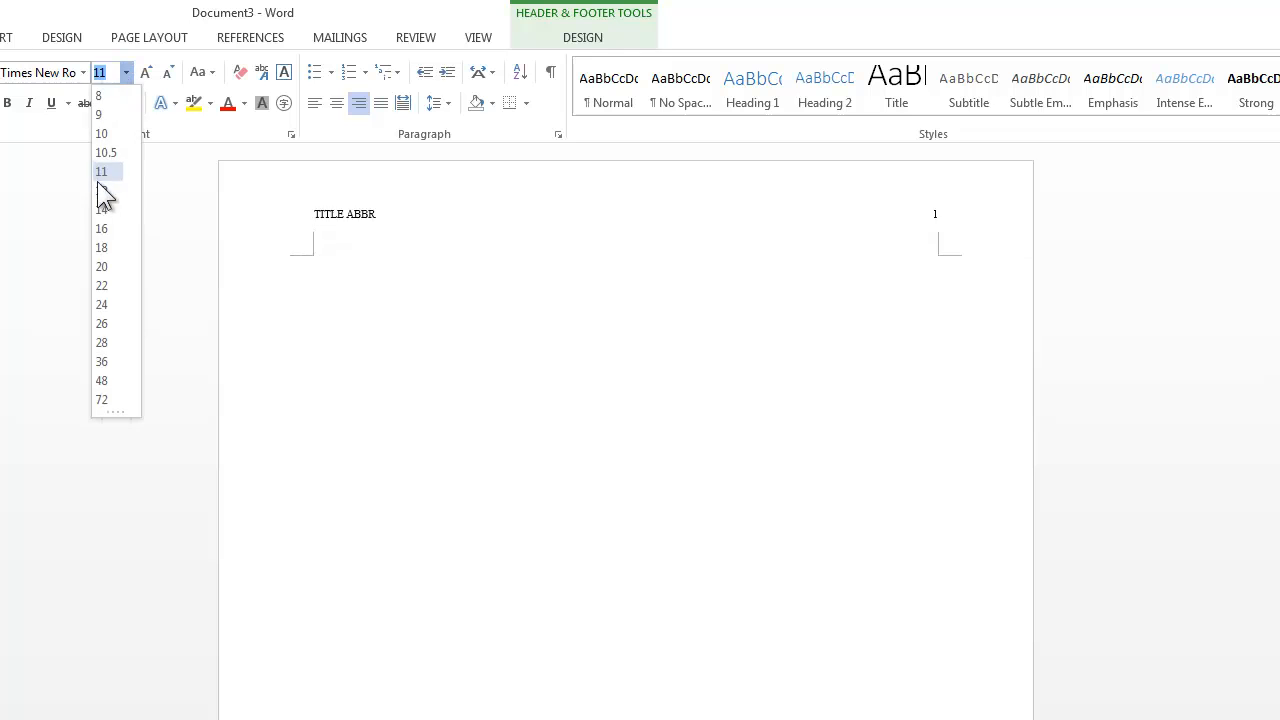
left_click(109, 204)
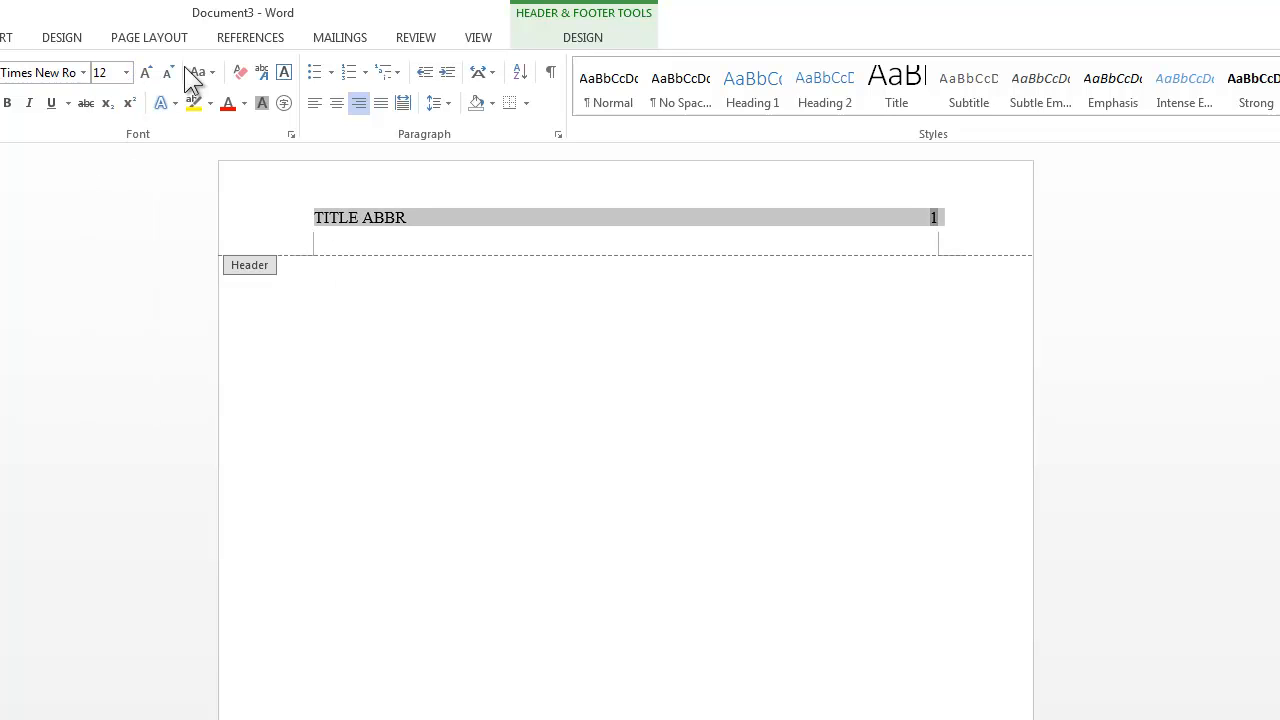
- Give the first page a different header and insert a Plain Number 3 page number at its top
left_click(633, 36)
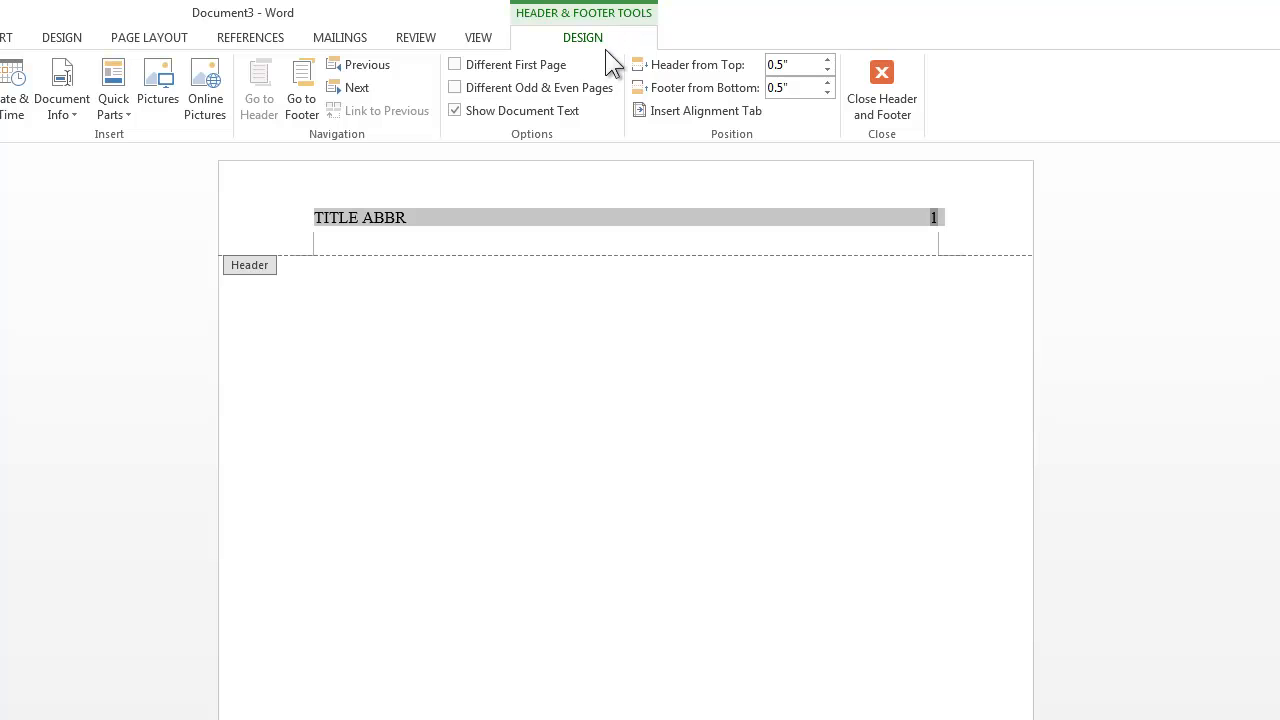
left_click(452, 63)
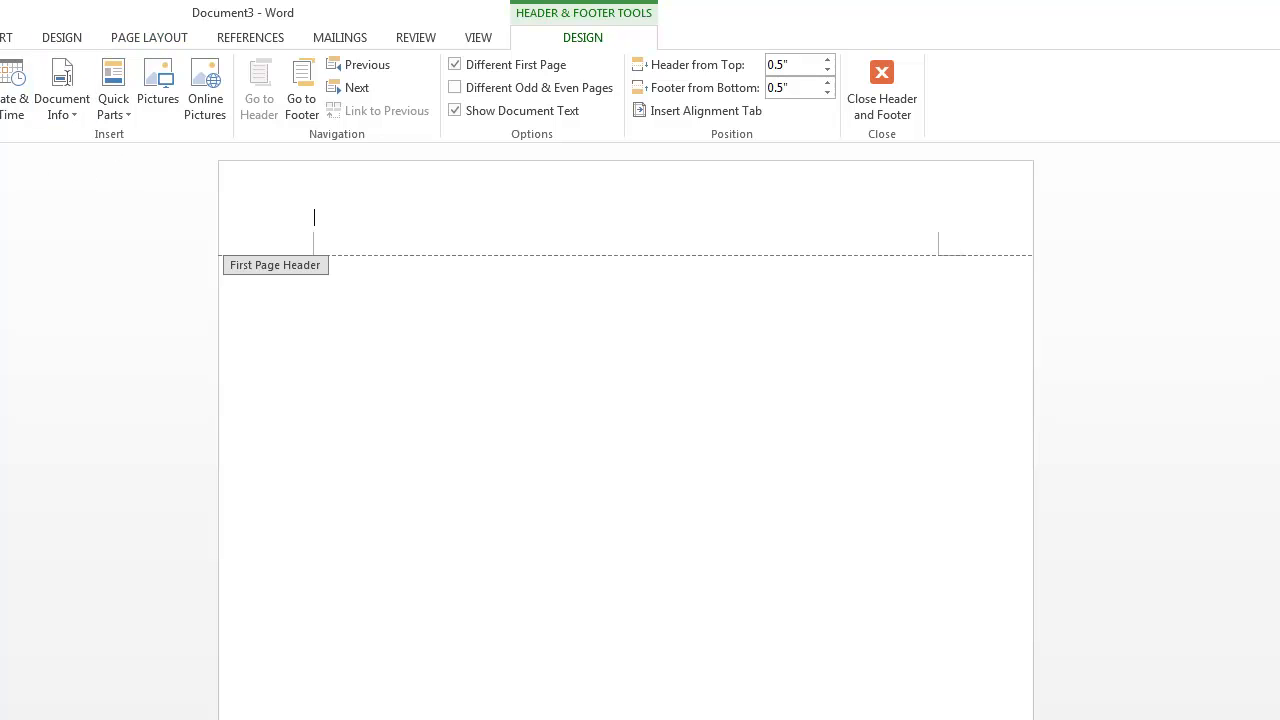
left_click(0, 90)
mouse_move(8, 136)
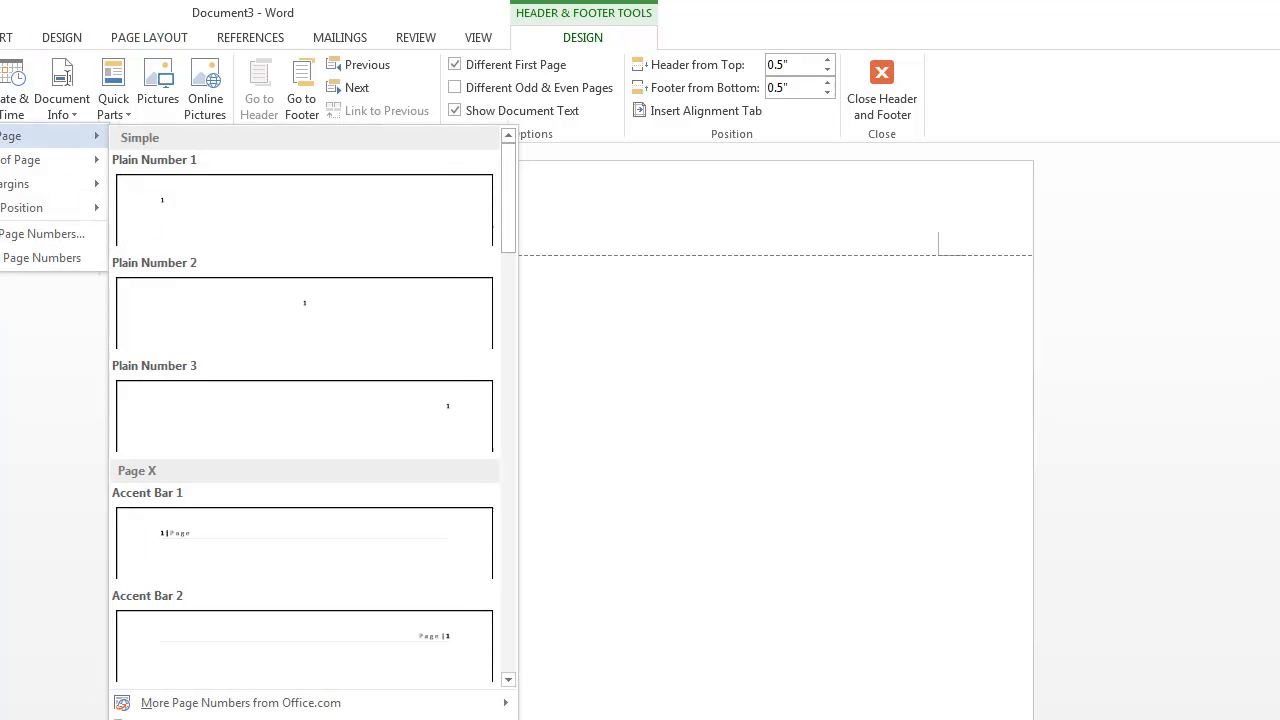
left_click(423, 411)
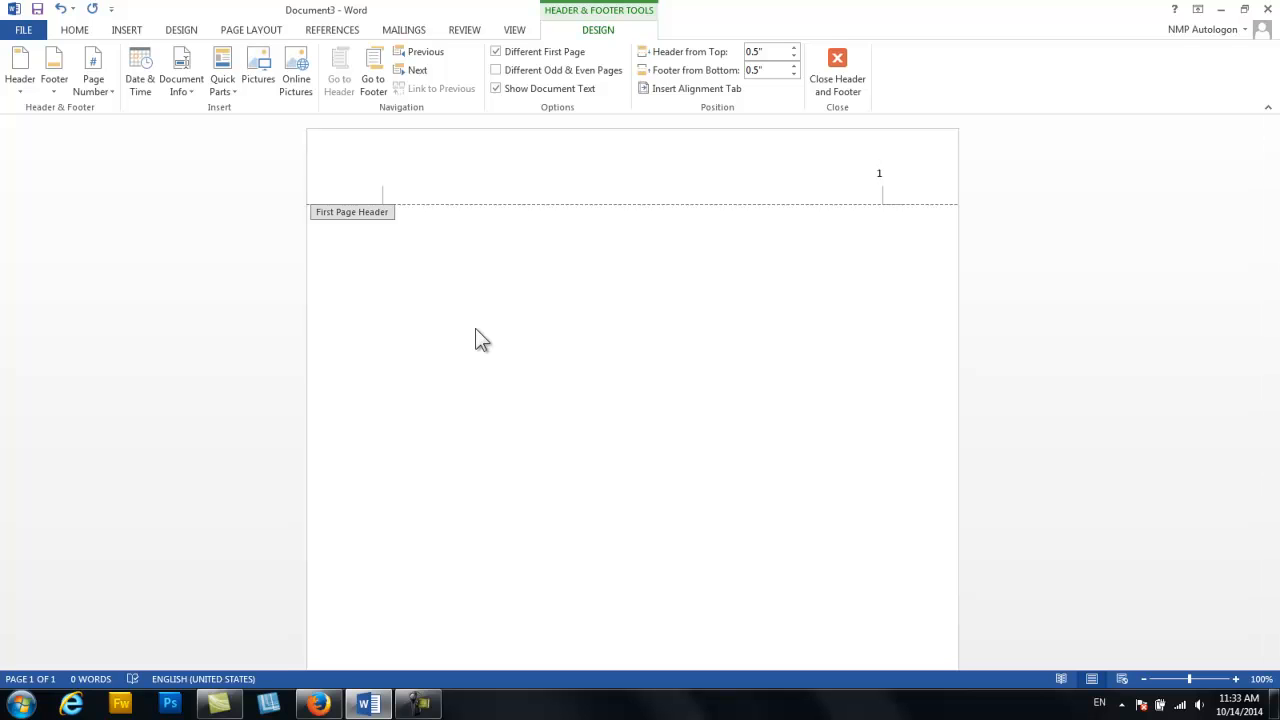
- Add "Running head: TITLE ABBR" at the left margin of the first-page header, keeping the page number at the right margin
type("Running head")
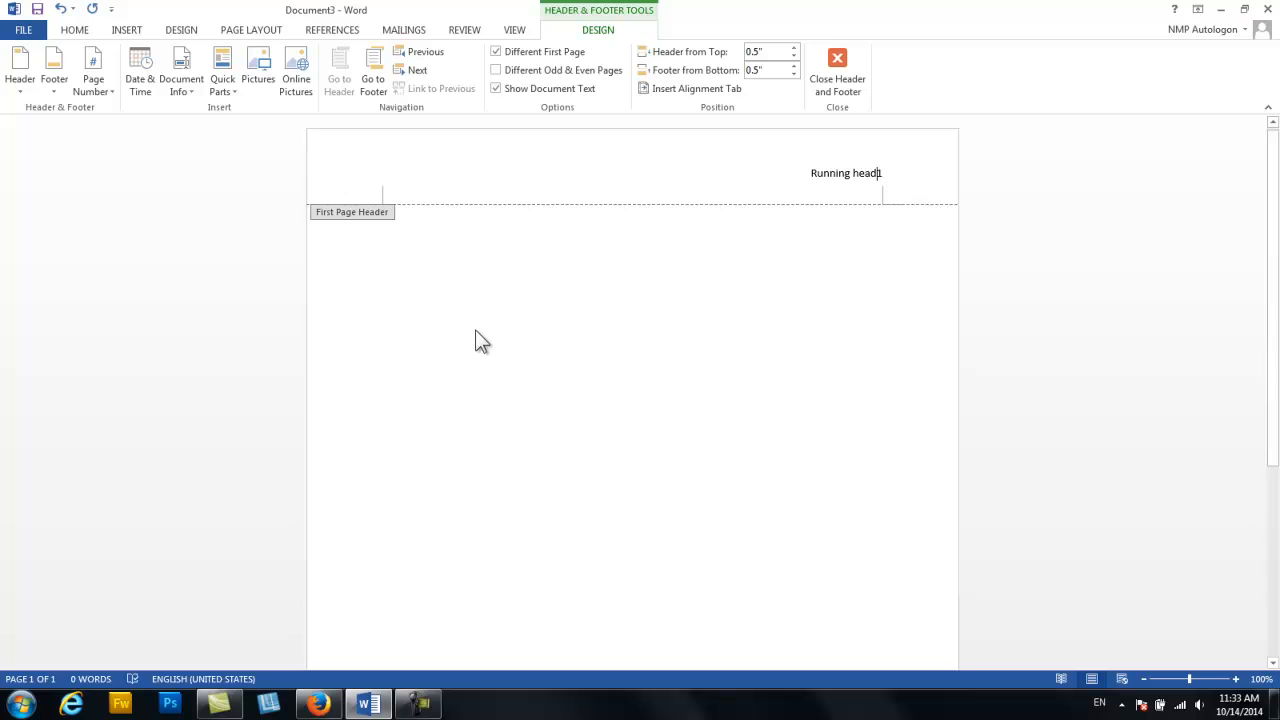
type(": ")
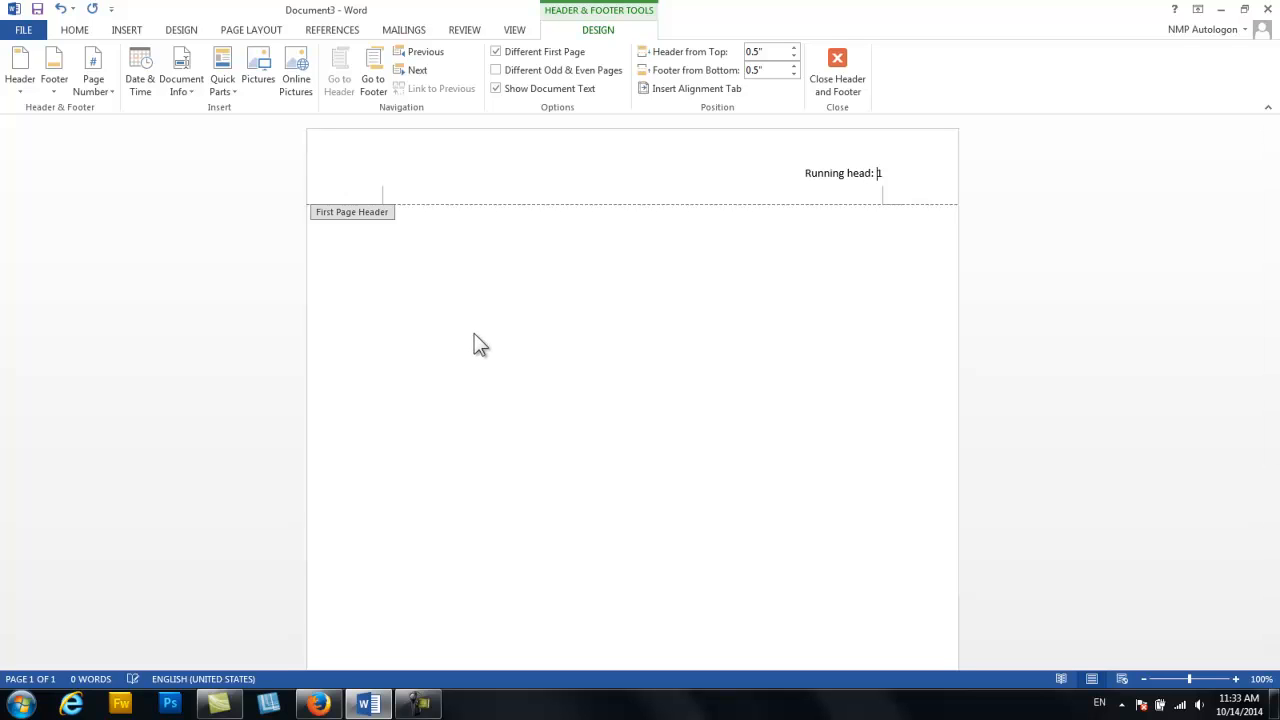
type("TITLE ABBR")
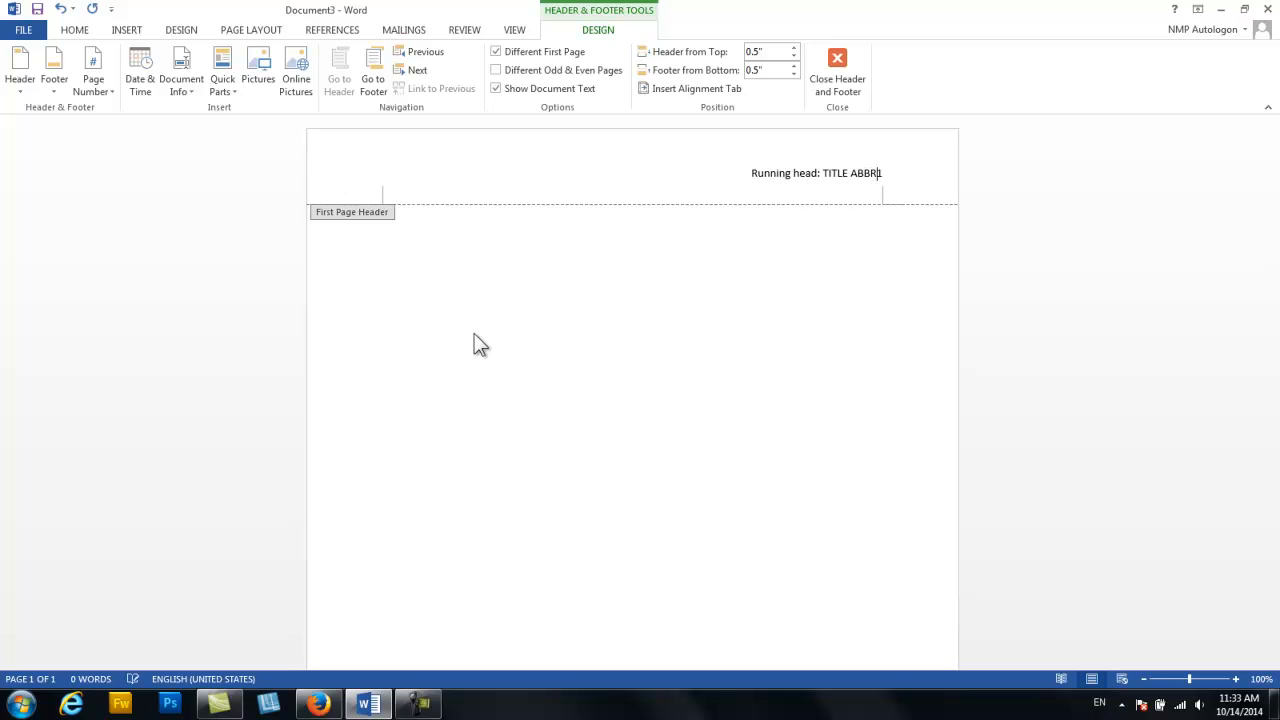
key("Tab")
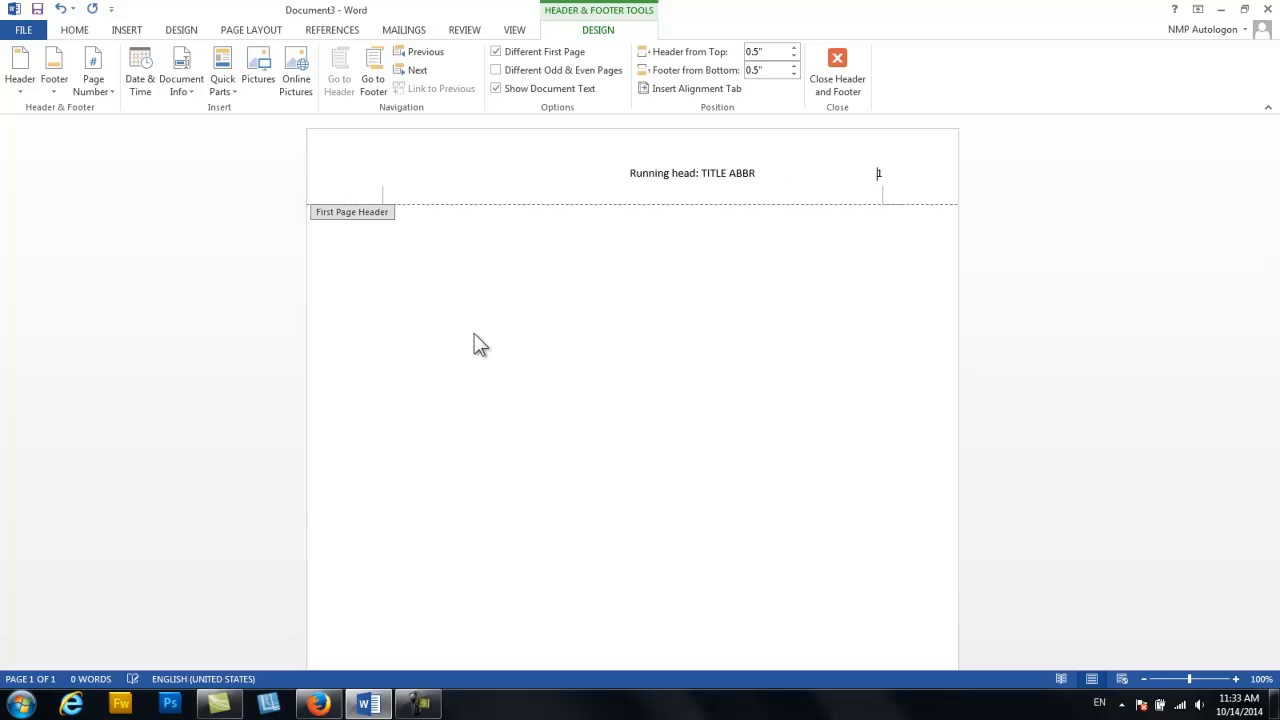
key("Tab")
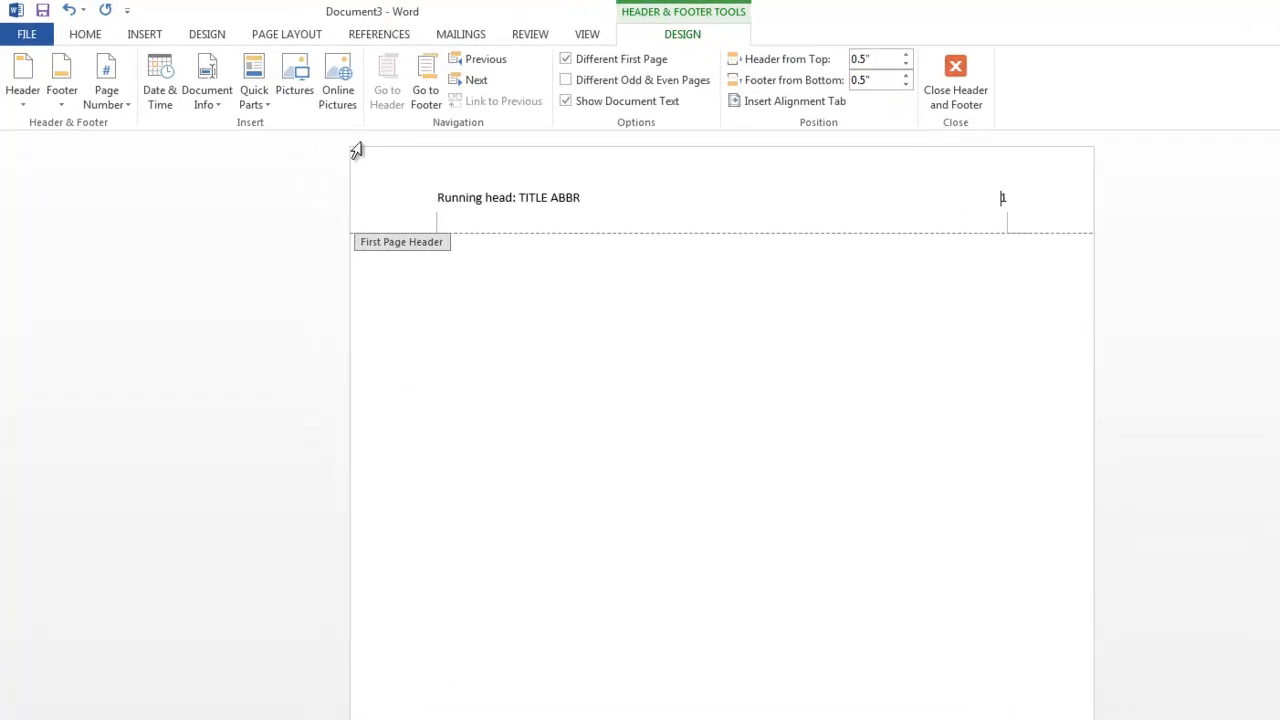
- Format the entire first-page header line, including the page number, in Times New Roman size 12
left_click(96, 36)
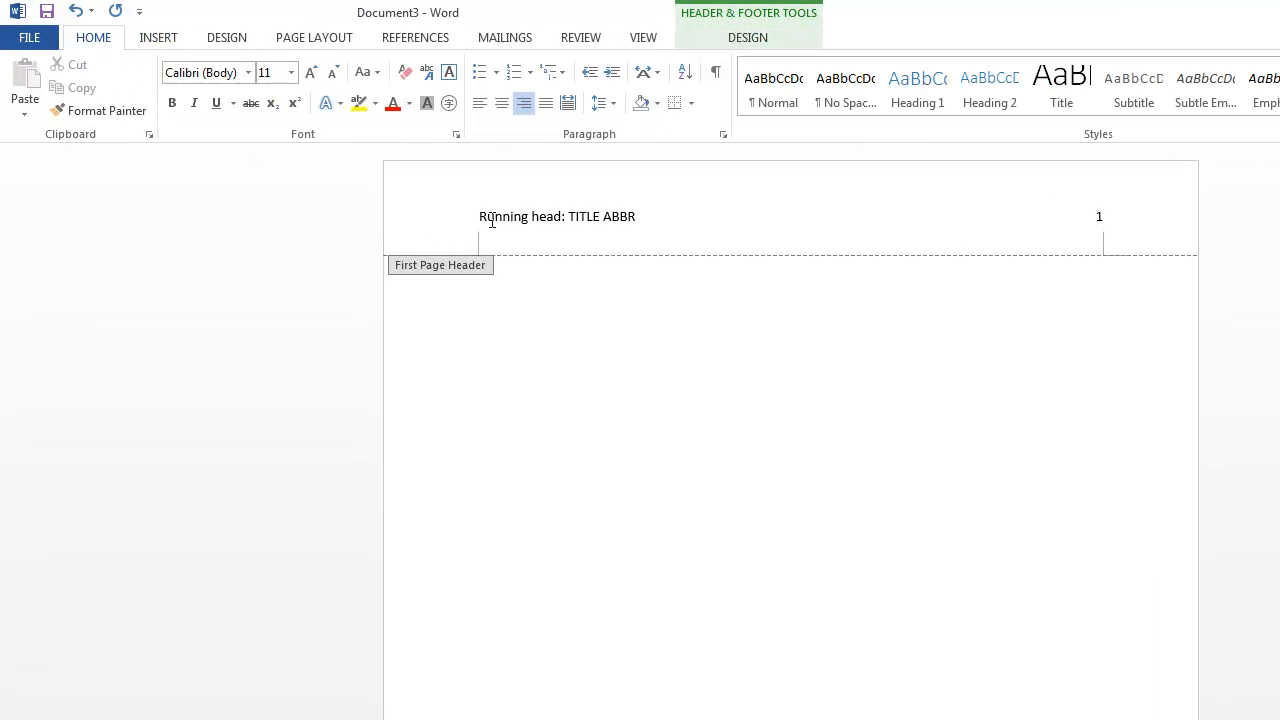
left_click_drag(476, 212, 1037, 226)
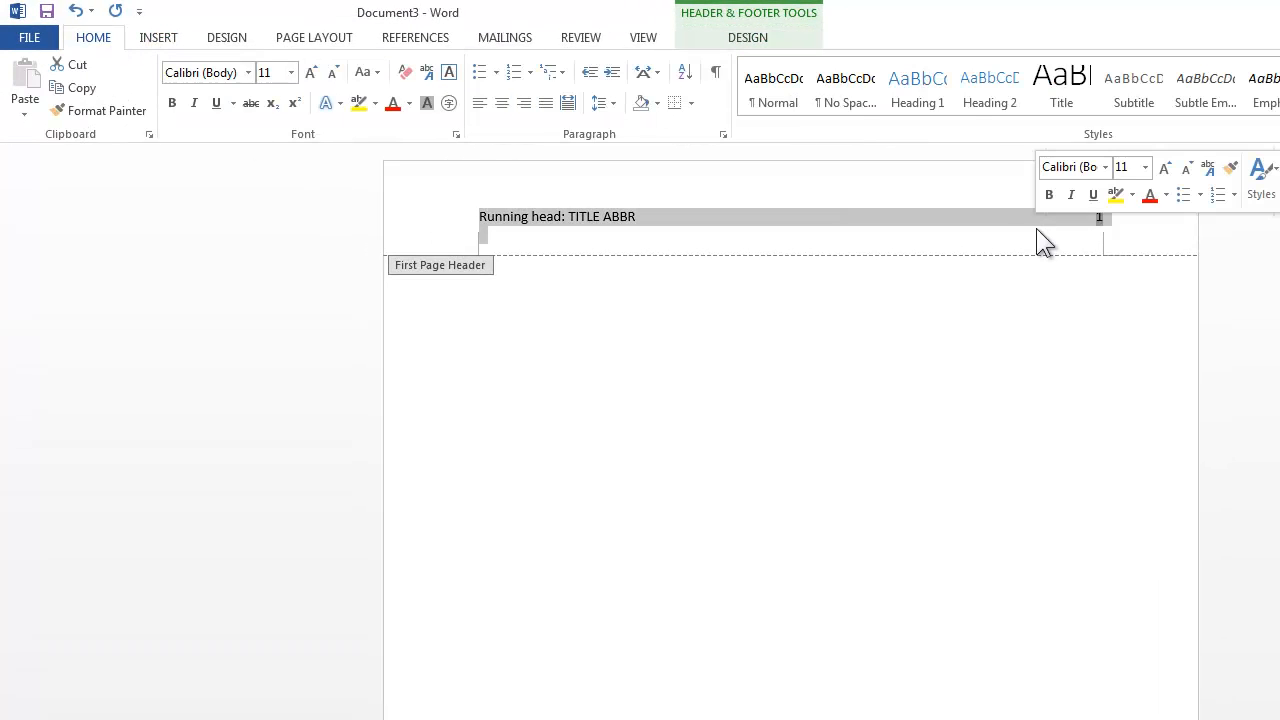
left_click(1037, 239)
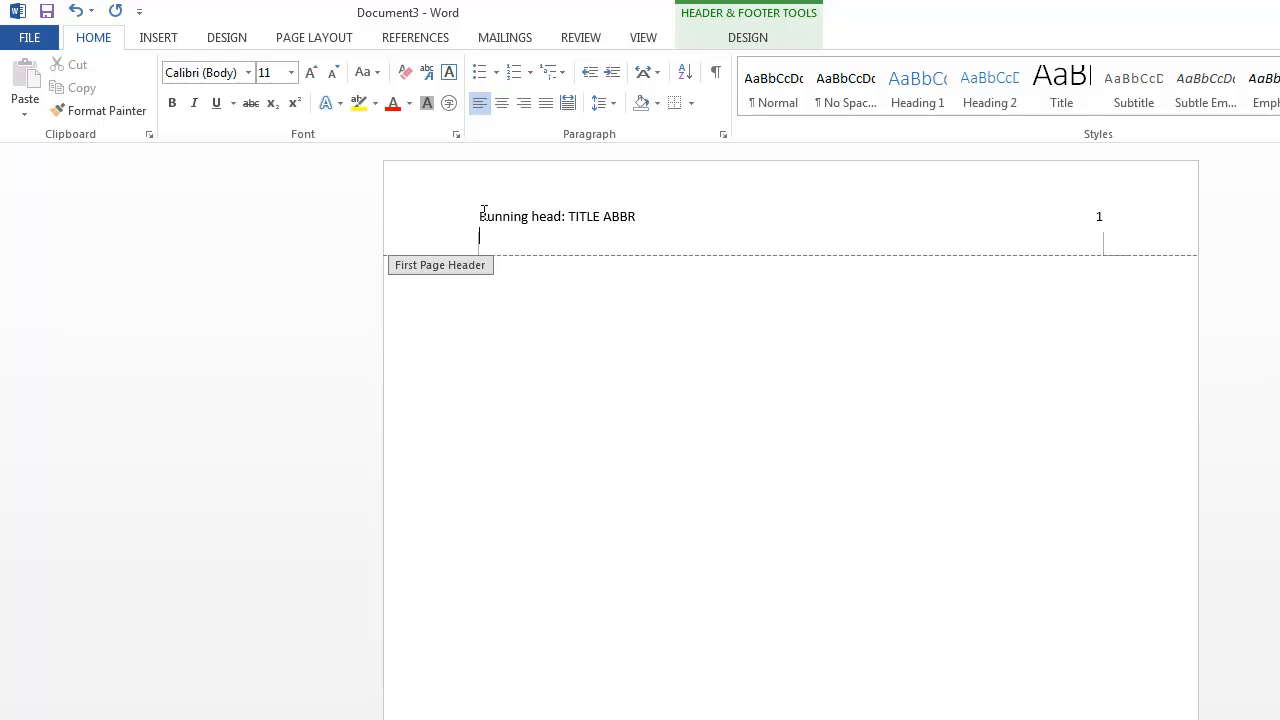
left_click_drag(512, 216, 1151, 217)
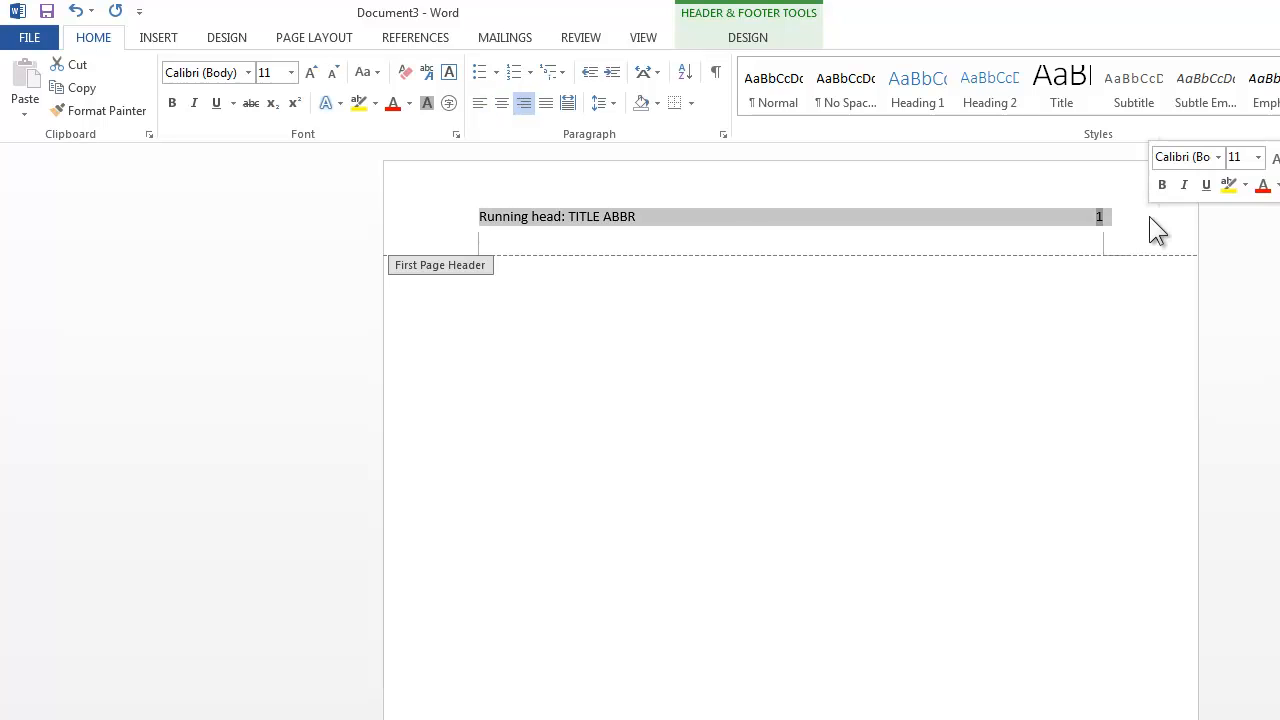
left_click(248, 73)
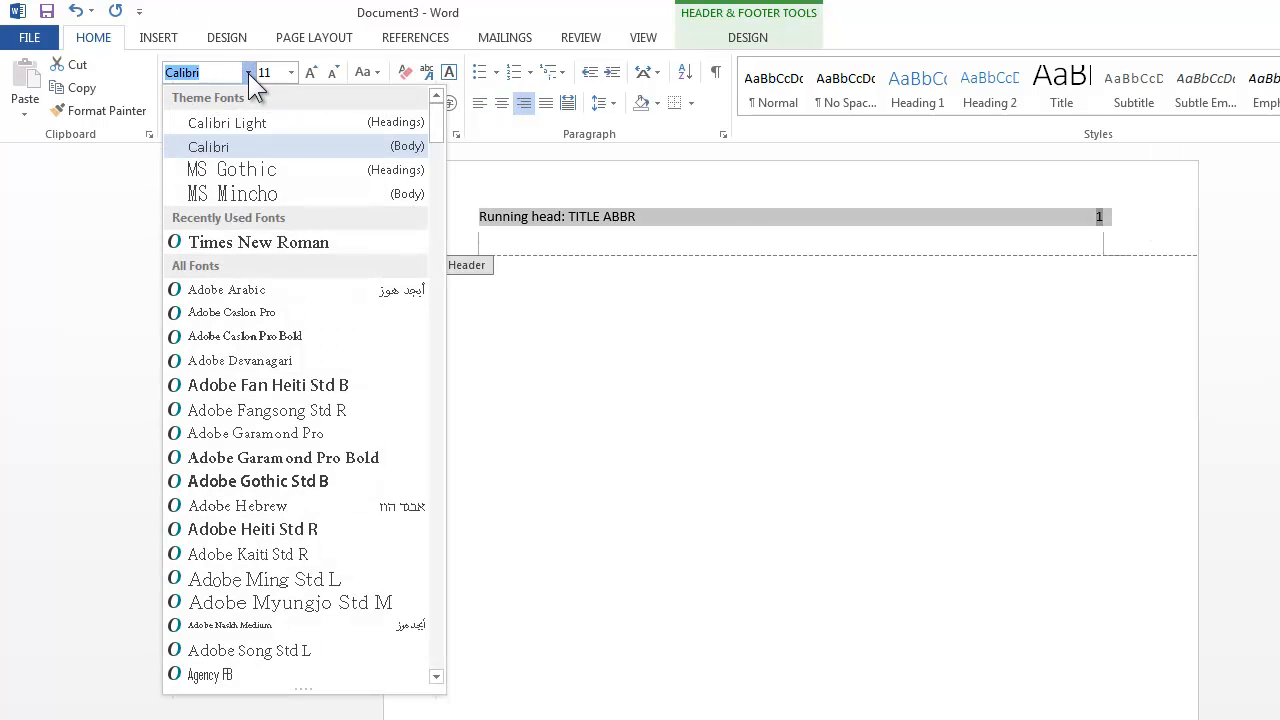
left_click(255, 243)
left_click(291, 72)
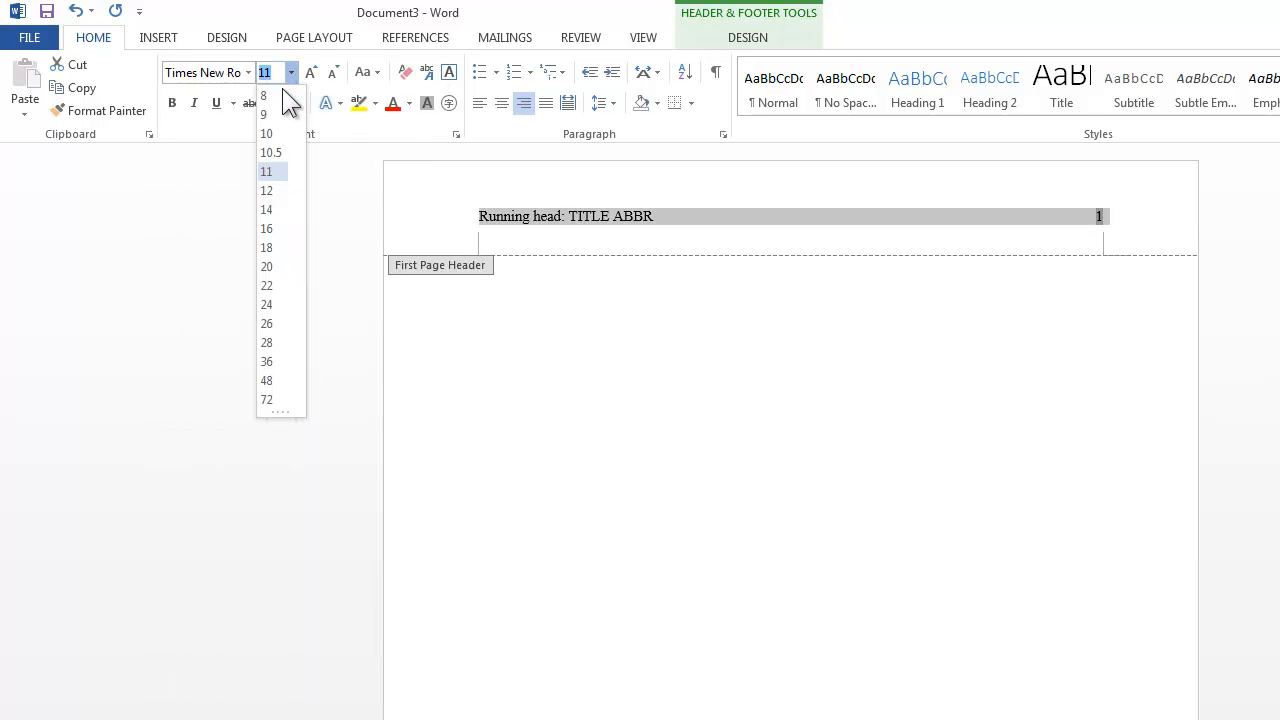
left_click(270, 191)
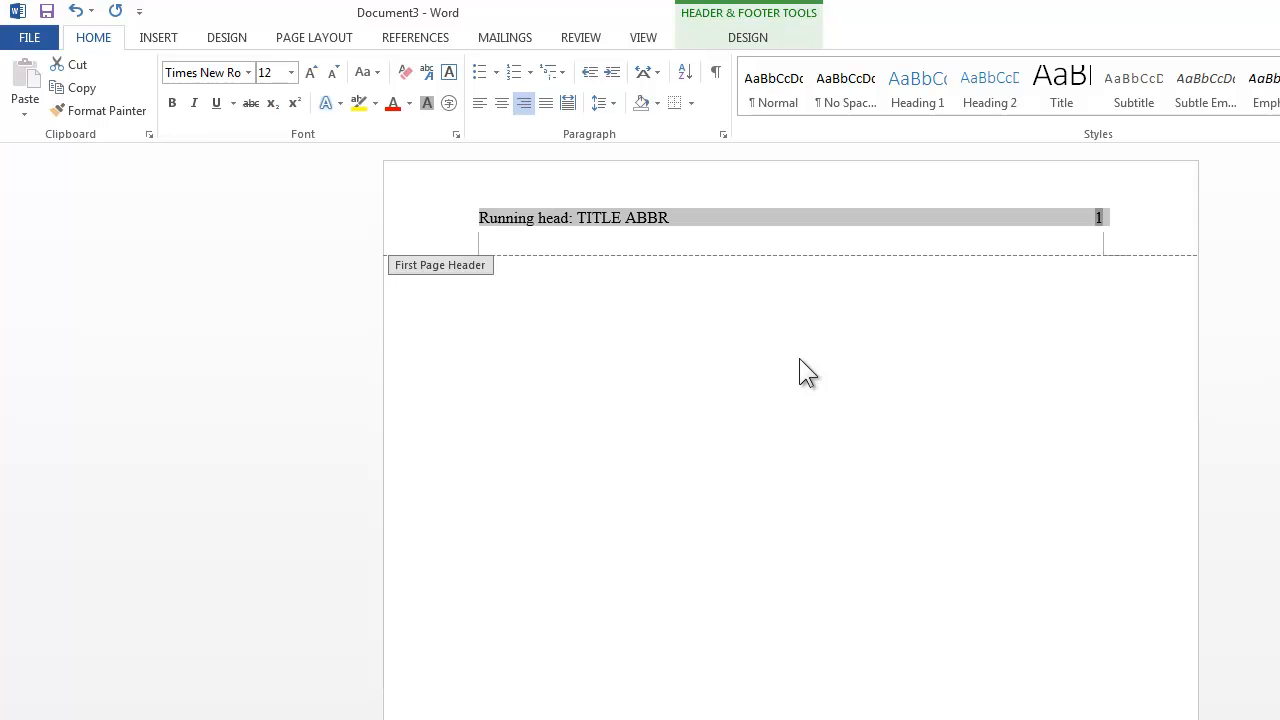
- Close the first-page header and insert a page break in the body to start a second page
left_click(767, 37)
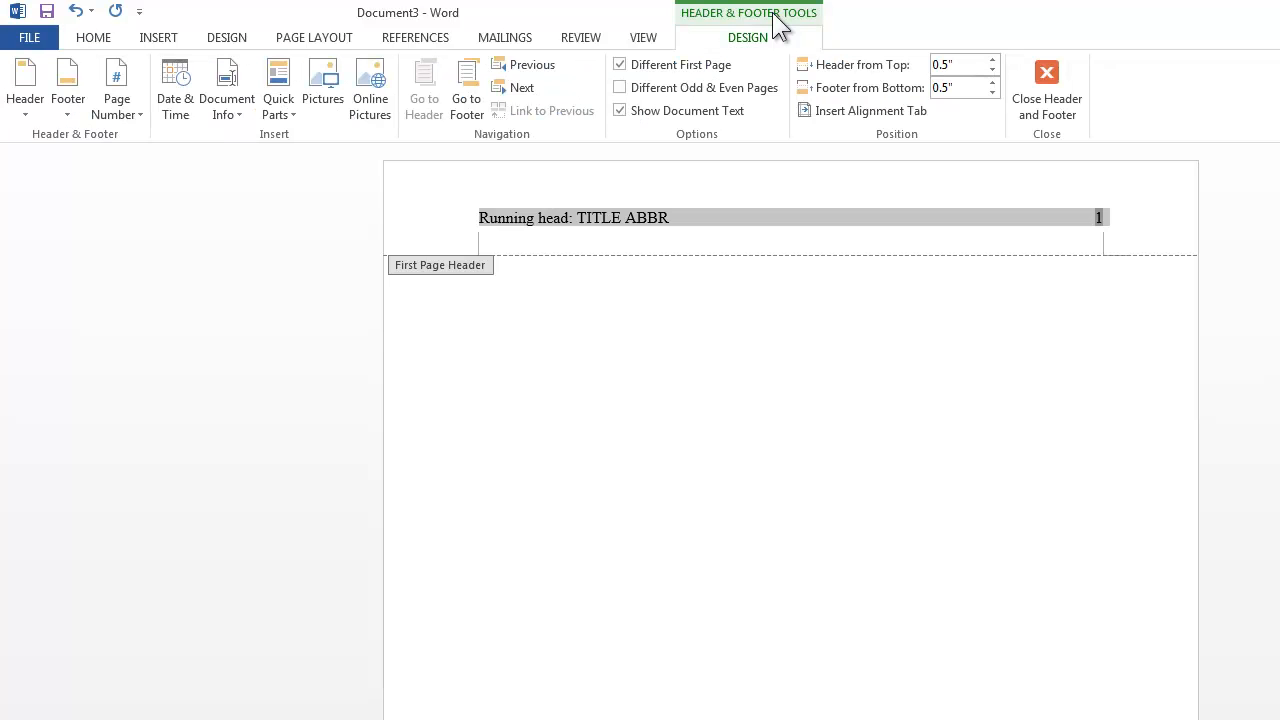
left_click(1056, 75)
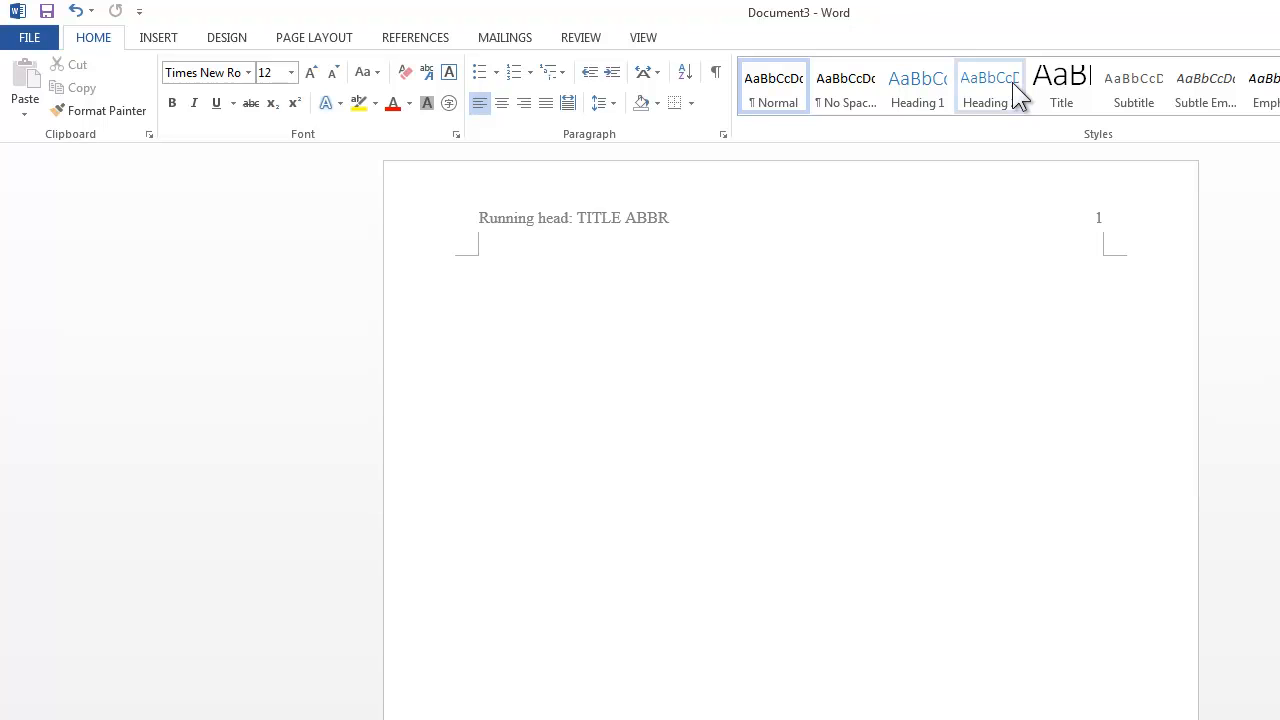
left_click(152, 40)
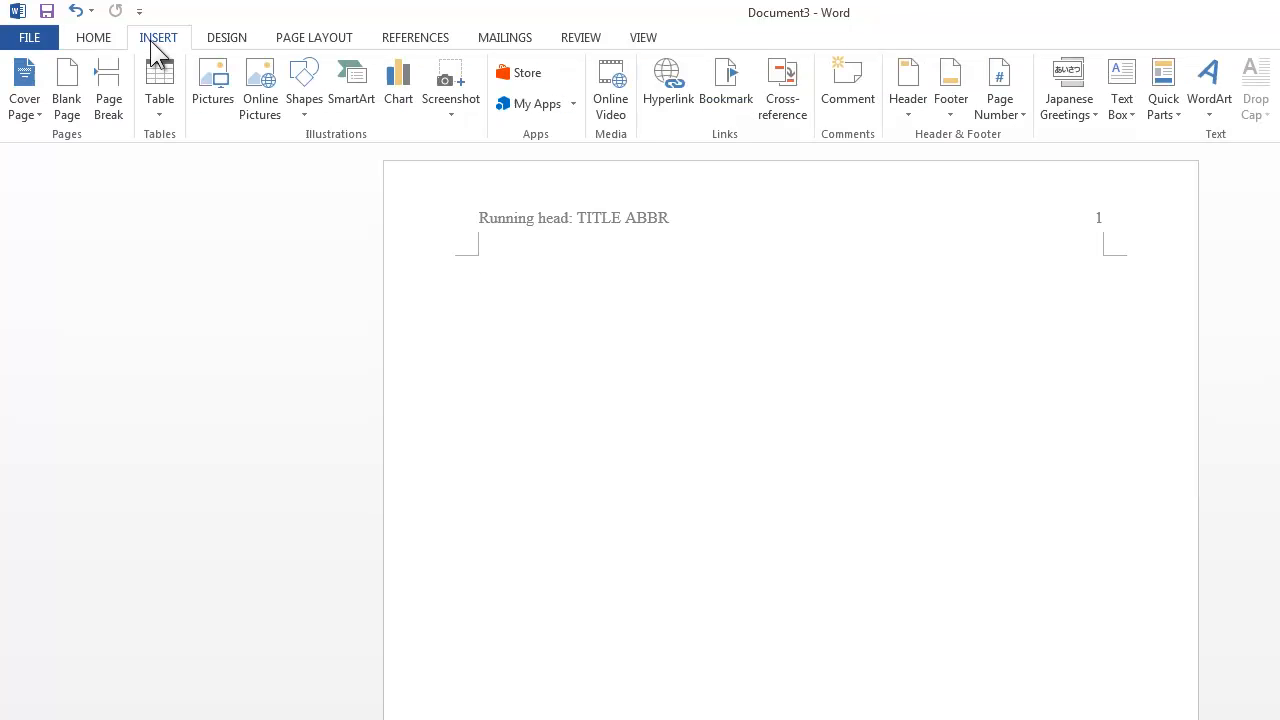
left_click(105, 100)
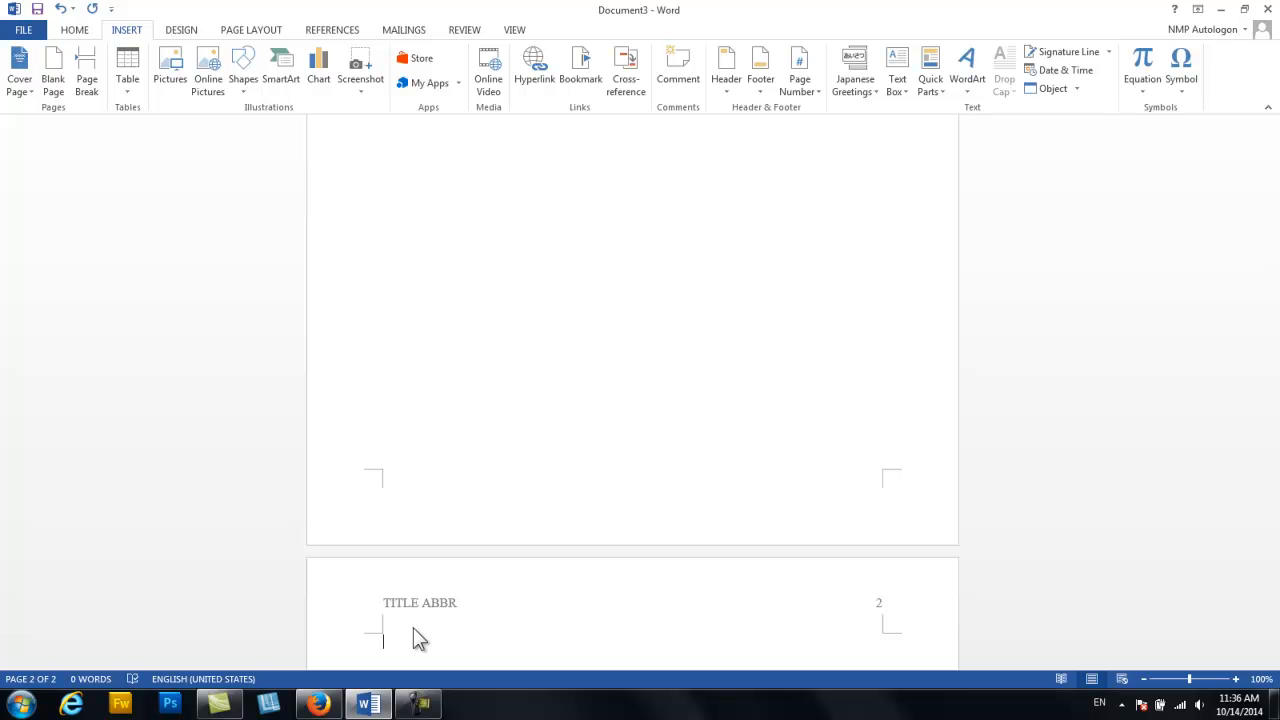
- Add the centered heading "References" on the first line of the second page
left_click(76, 31)
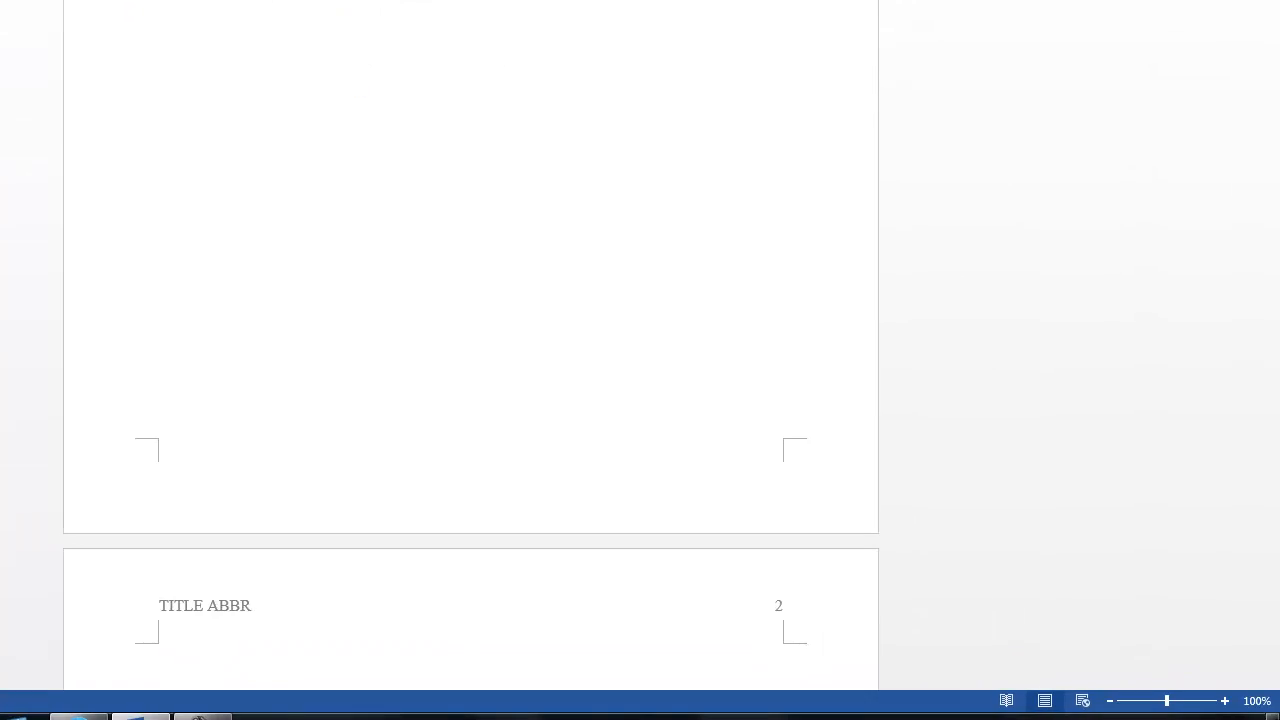
type("r")
key("BackSpace")
type("References")
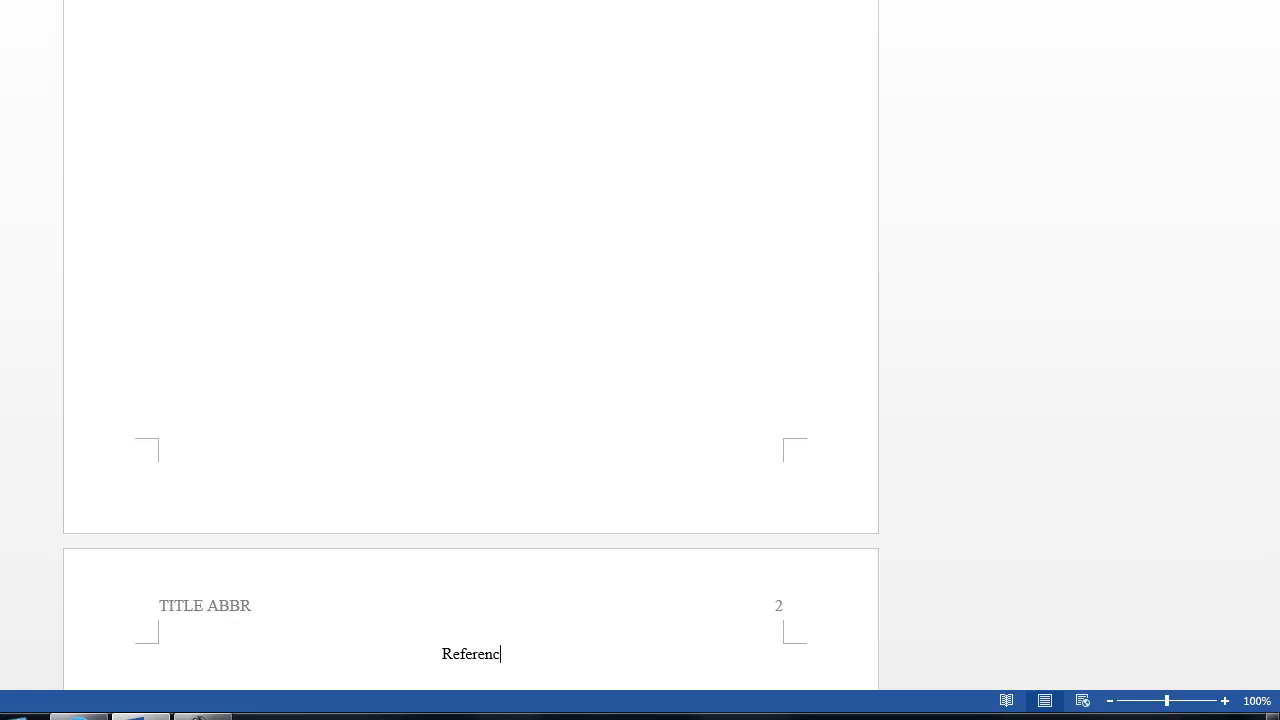